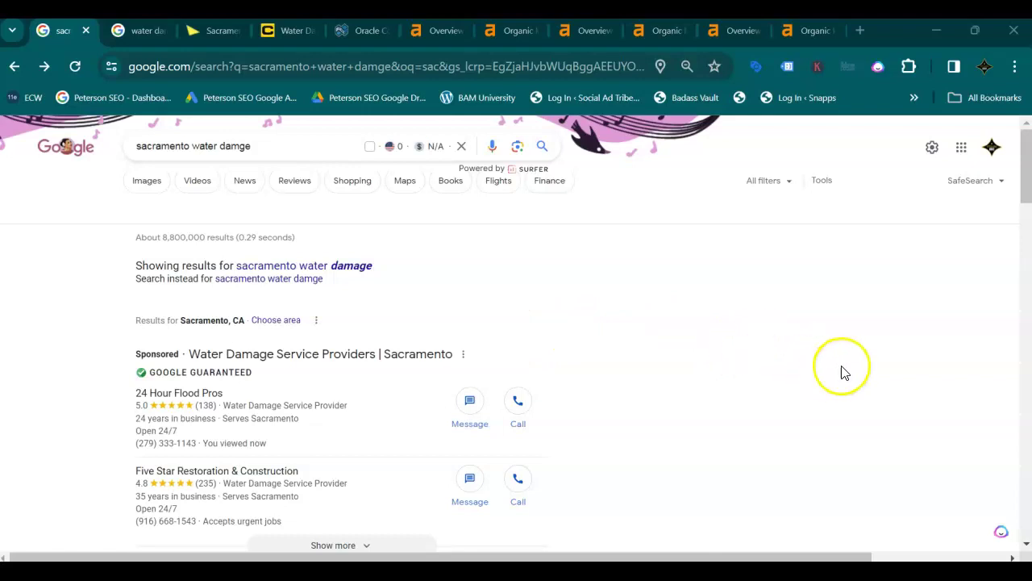
# Step: Examine the sponsored providers and the local business listings with their ratings in the Sacramento water damage search results
pyautogui.scroll(-1, 516, 333)
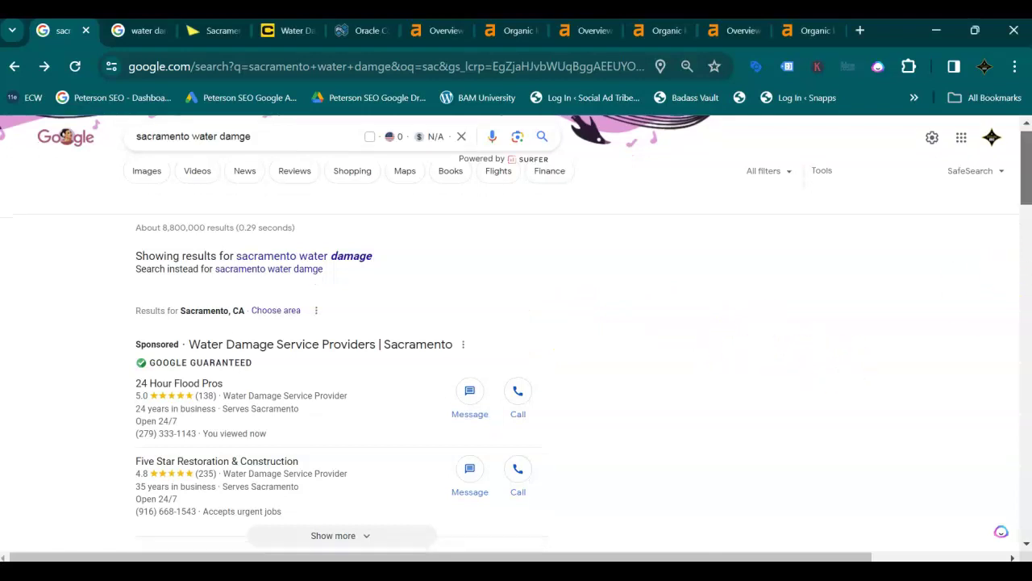
pyautogui.scroll(-1, 516, 333)
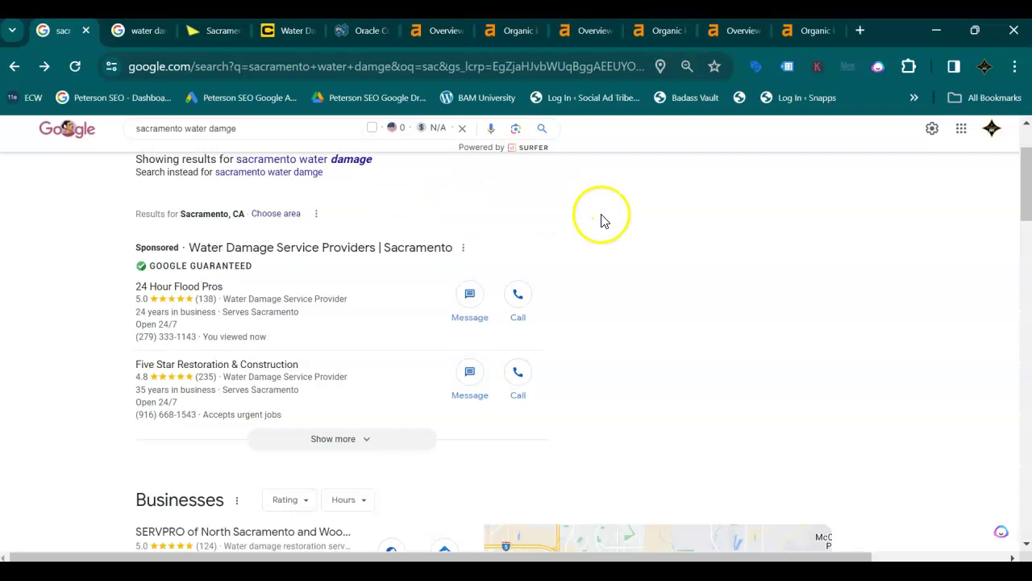
pyautogui.moveTo(1026, 204); pyautogui.dragTo(1027, 254)
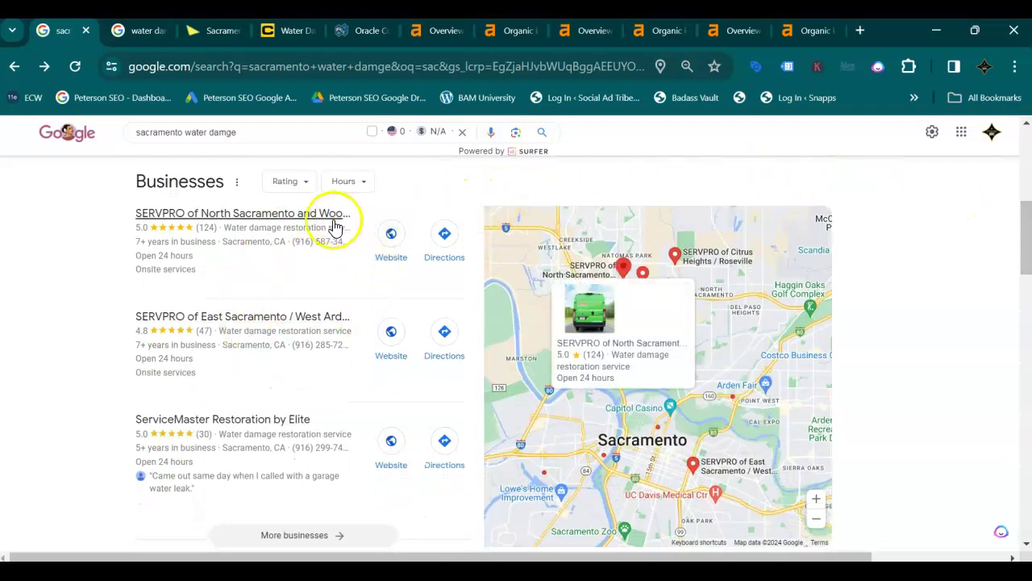
pyautogui.moveTo(295, 309)
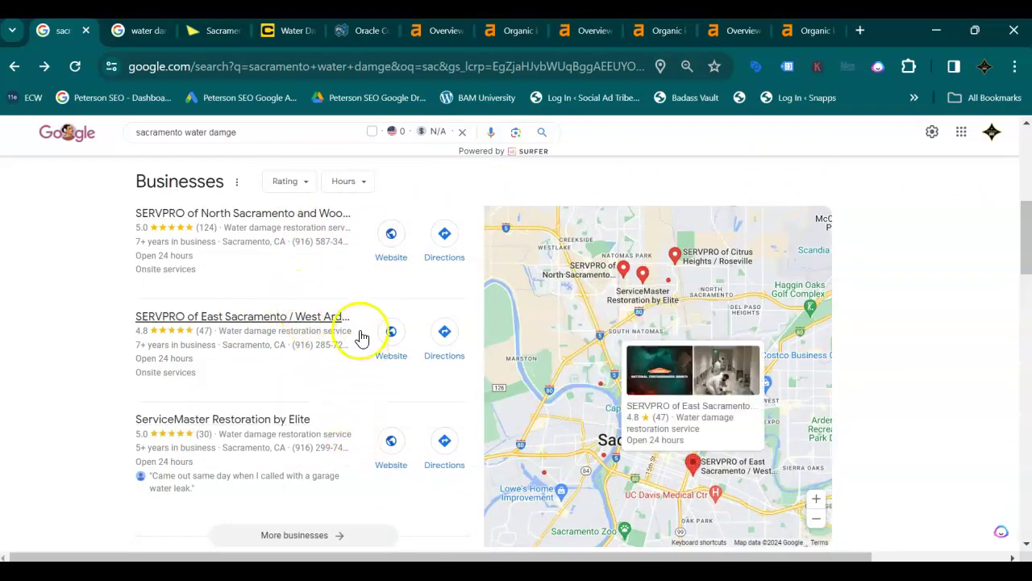
pyautogui.moveTo(357, 272)
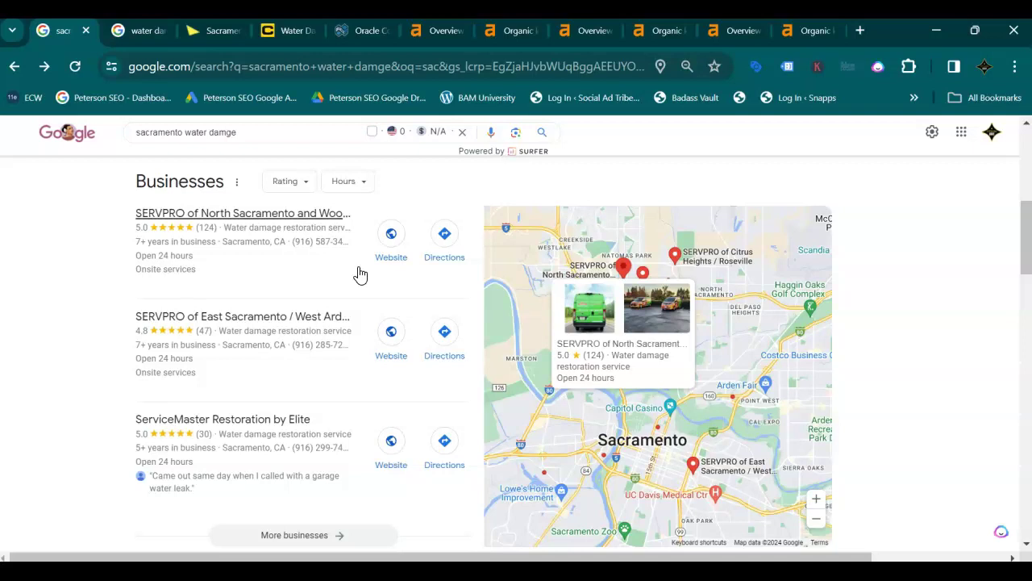
pyautogui.moveTo(366, 418)
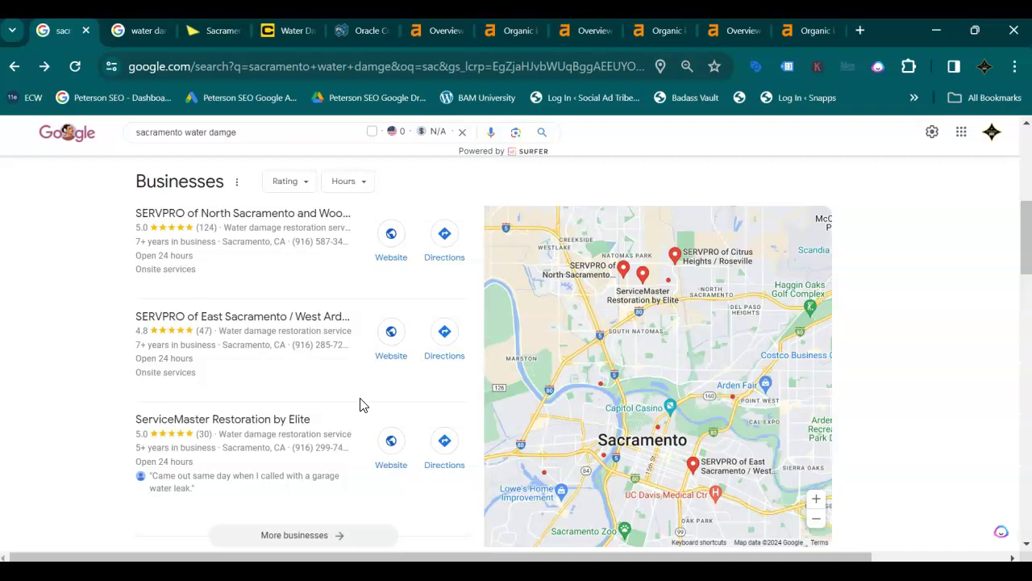
pyautogui.moveTo(350, 382)
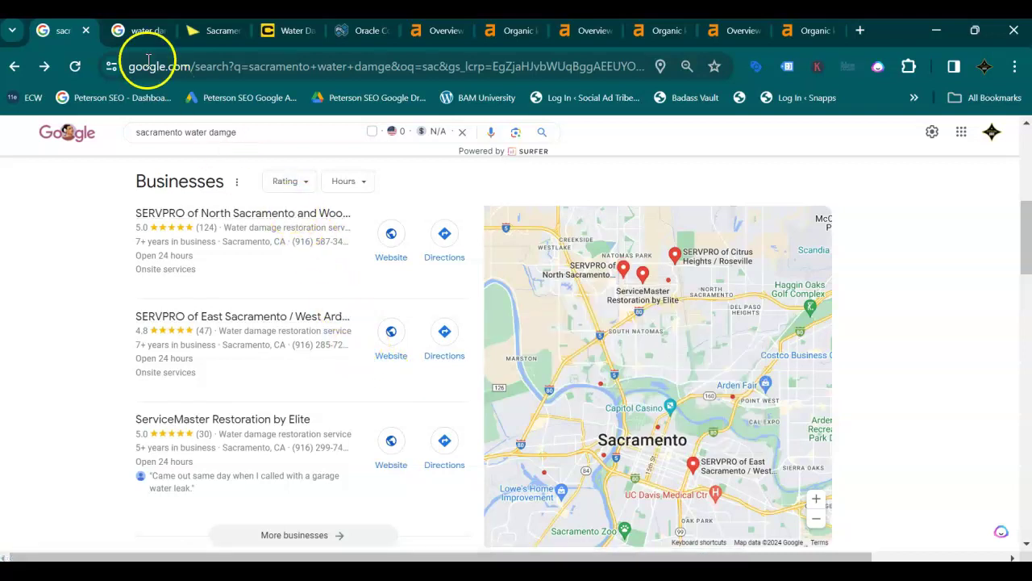
# Step: Switch to the "water damage folsom ca" results, open the full list of local businesses and browse it down to Restoration 1 of East Sacramento
pyautogui.click(134, 32)
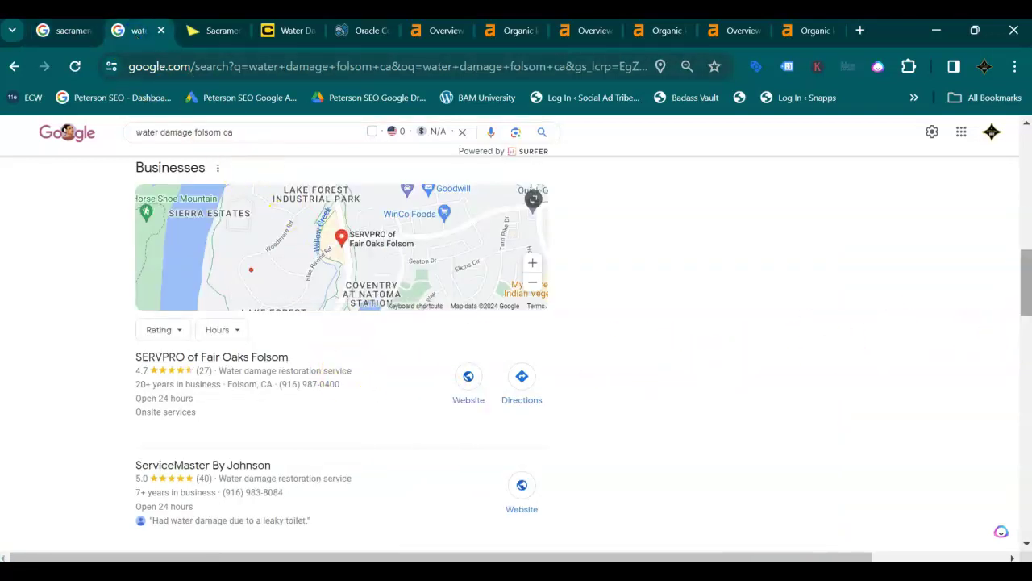
pyautogui.moveTo(1025, 283); pyautogui.dragTo(1026, 318)
pyautogui.click(370, 446)
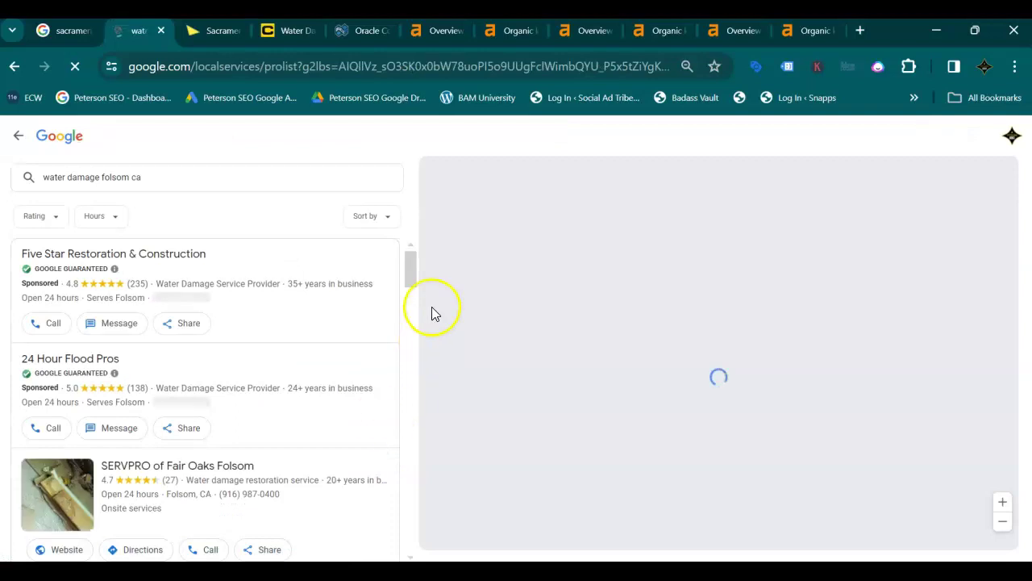
pyautogui.click(411, 275)
pyautogui.moveTo(411, 275); pyautogui.dragTo(435, 348)
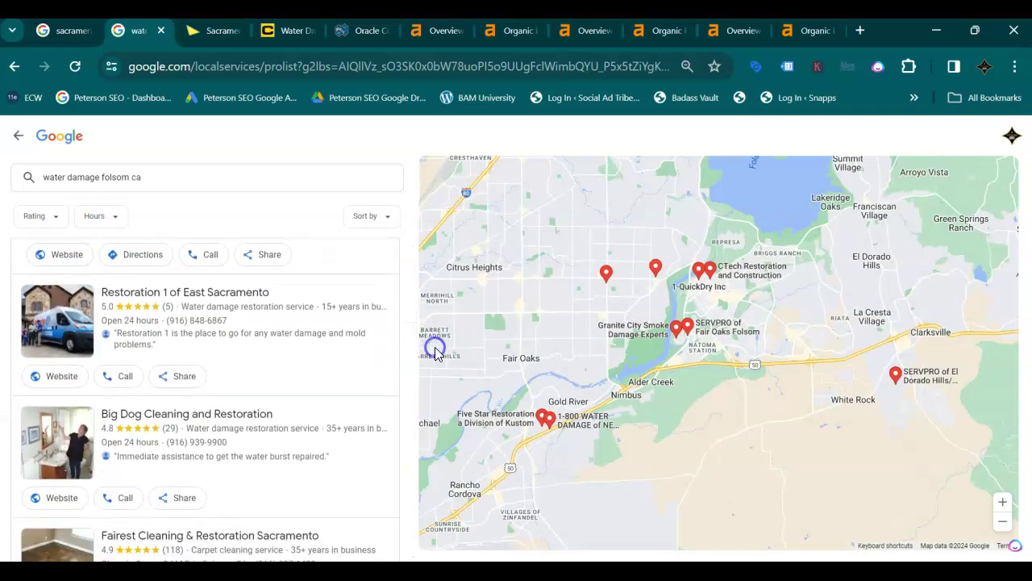
# Step: Open the business profile of Restoration 1 of East Sacramento and review its services, reviews, description, details and latest updates
pyautogui.click(232, 292)
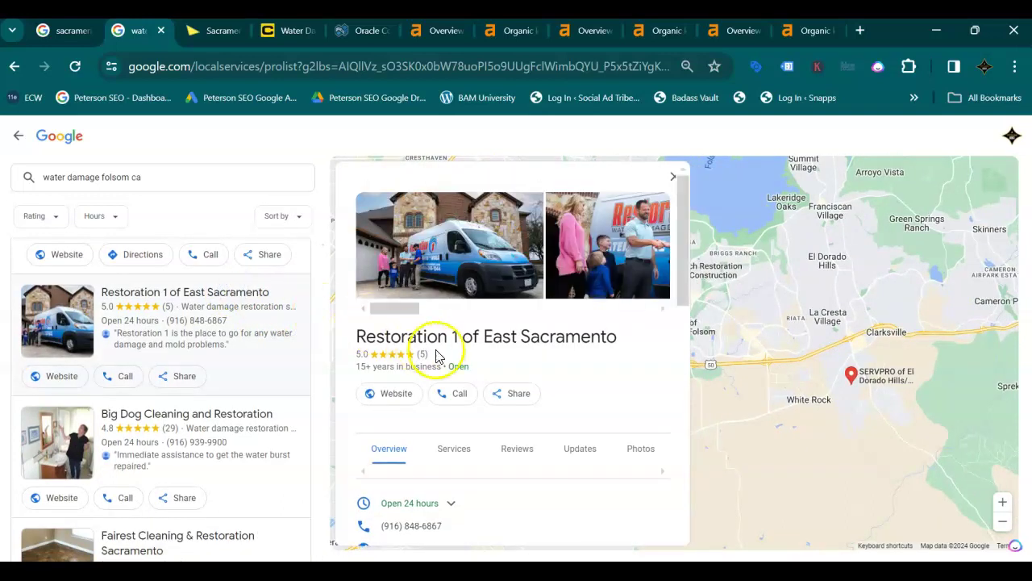
pyautogui.moveTo(682, 256); pyautogui.dragTo(692, 295)
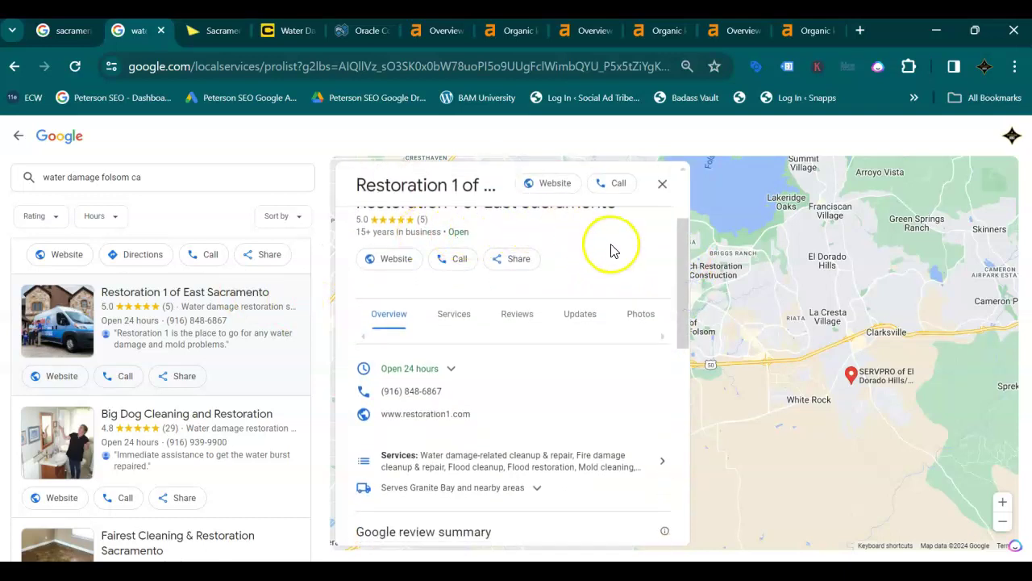
pyautogui.moveTo(682, 288); pyautogui.dragTo(701, 378)
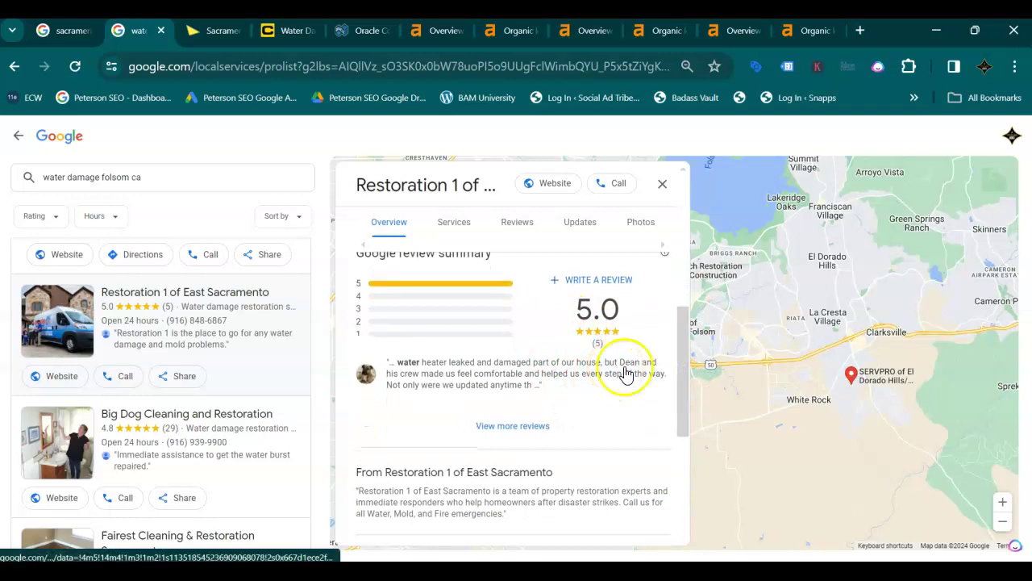
pyautogui.click(683, 395)
pyautogui.moveTo(683, 395); pyautogui.dragTo(690, 440)
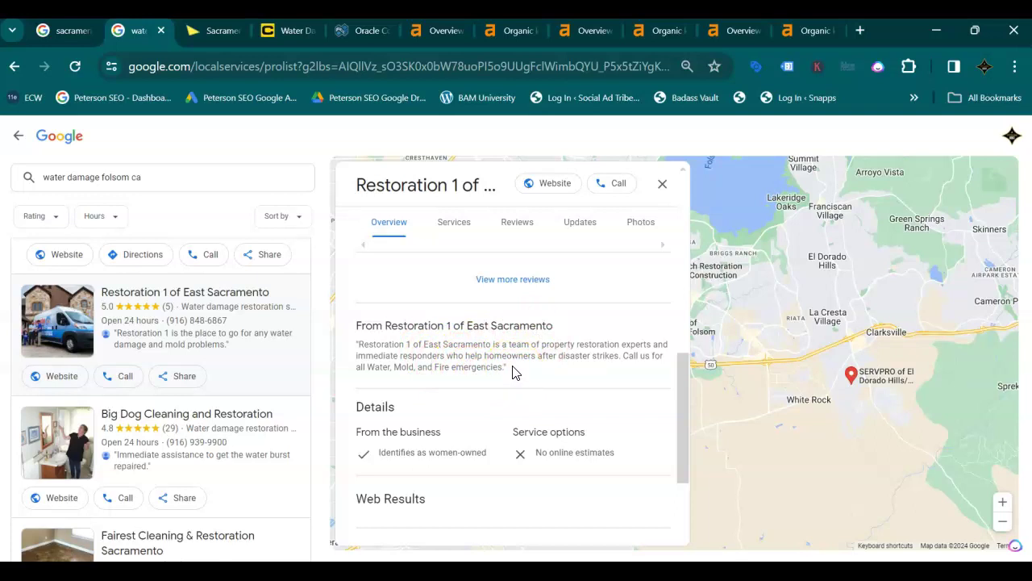
pyautogui.click(679, 404)
pyautogui.moveTo(679, 403); pyautogui.dragTo(689, 483)
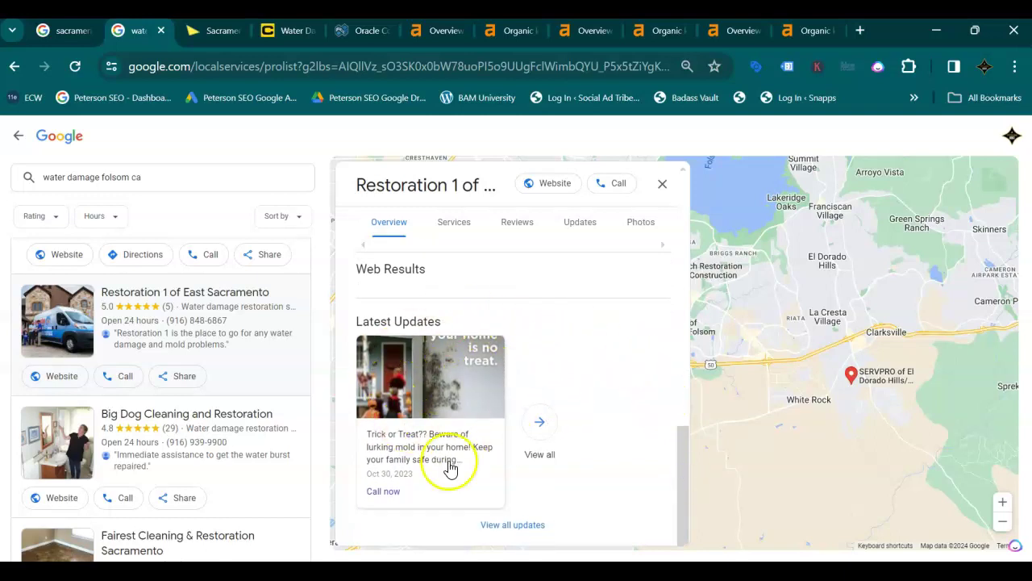
pyautogui.moveTo(680, 458); pyautogui.dragTo(683, 194)
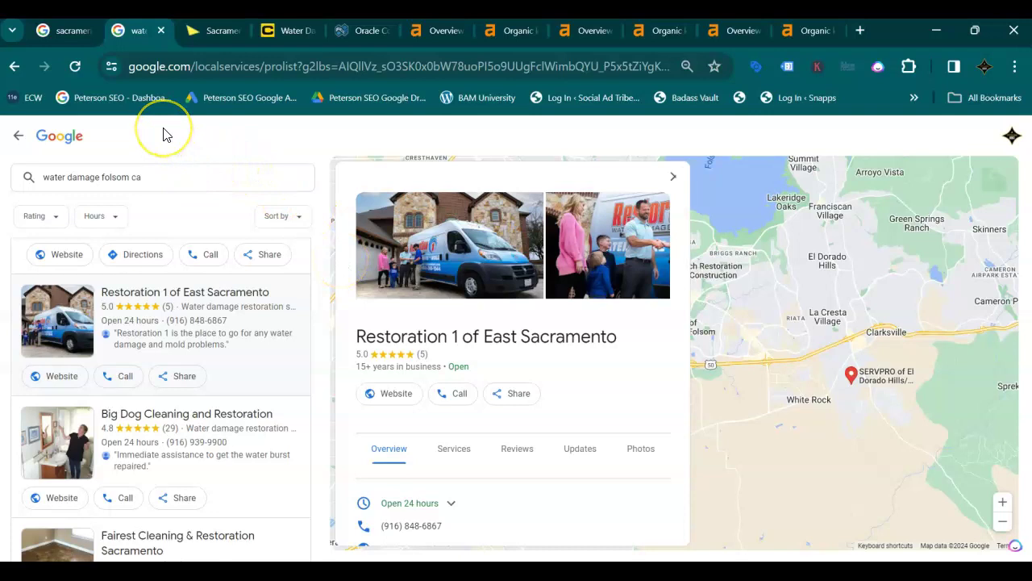
# Step: Return to the Sacramento water damage results and examine the organic listings from ServiceMaster Restore down to Oracle Construction and Restoration
pyautogui.click(67, 34)
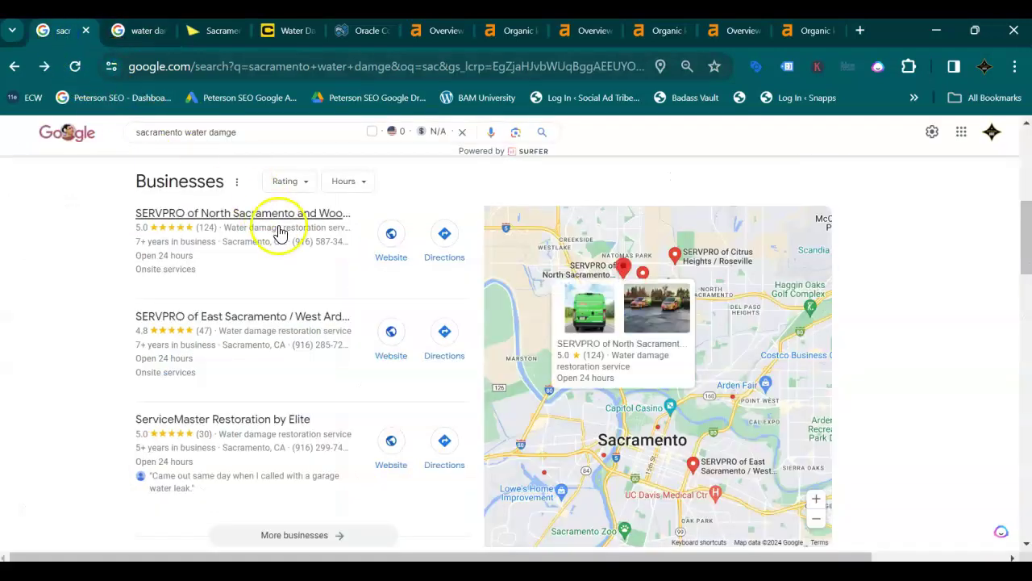
pyautogui.hscroll(2, 438, 230)
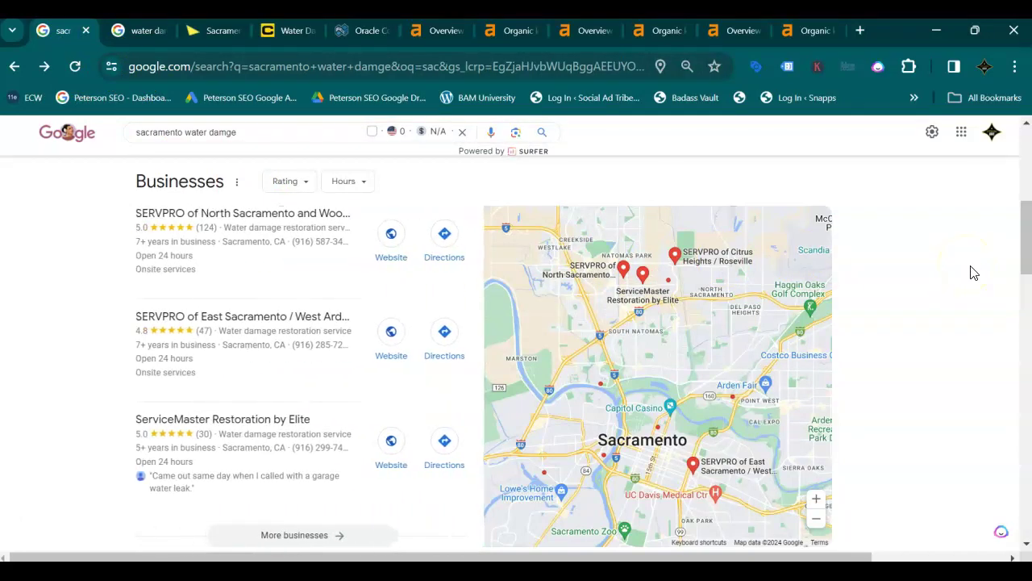
pyautogui.click(999, 258)
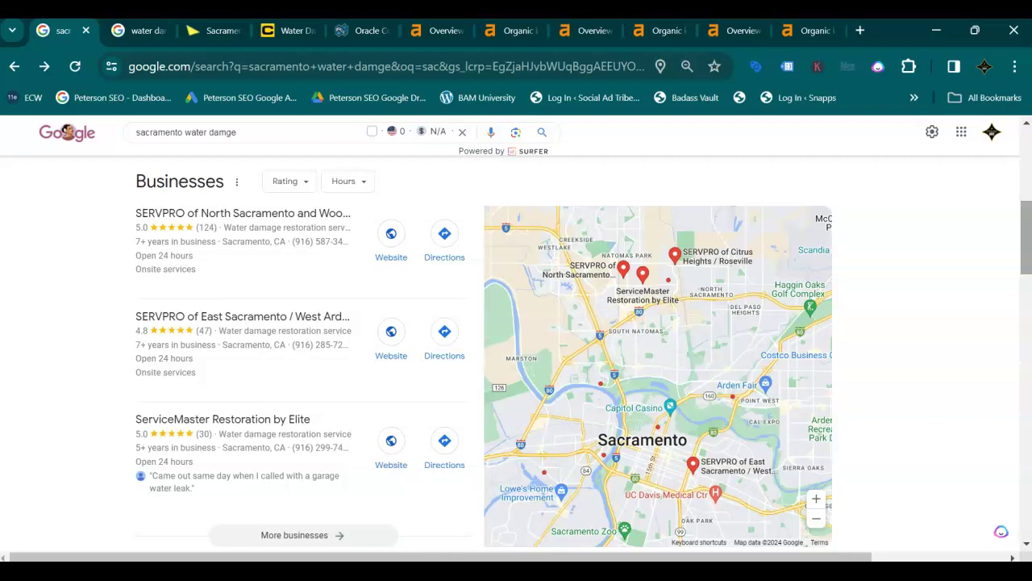
pyautogui.scroll(-3, 516, 354)
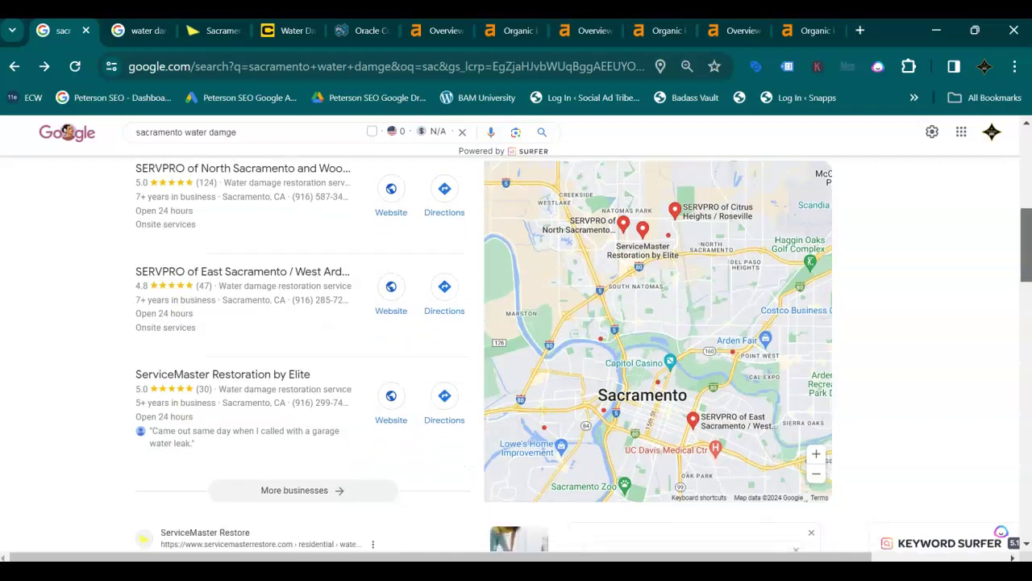
pyautogui.scroll(-5, 516, 355)
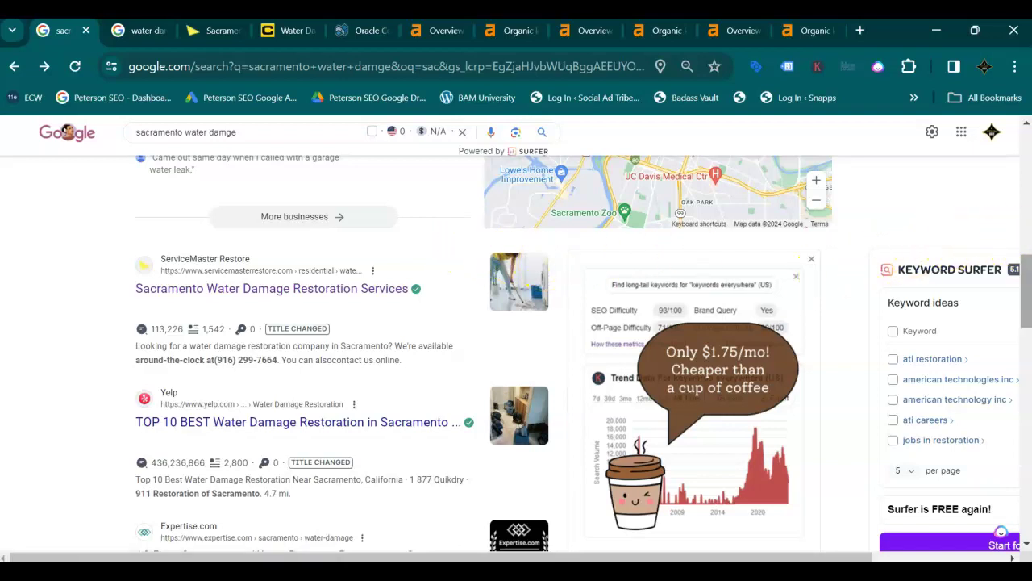
pyautogui.scroll(-1, 1025, 299)
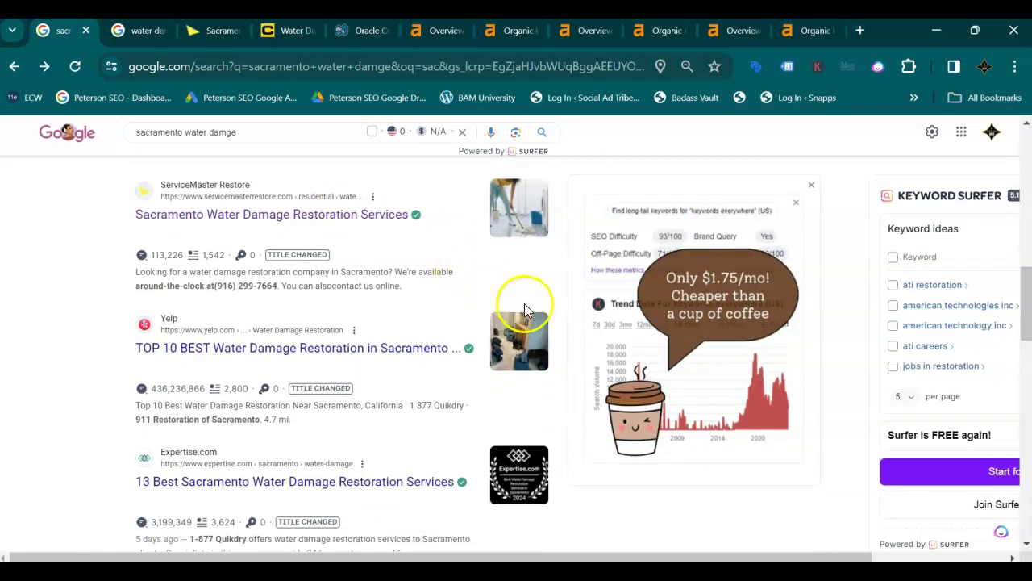
pyautogui.scroll(-2, 1026, 331)
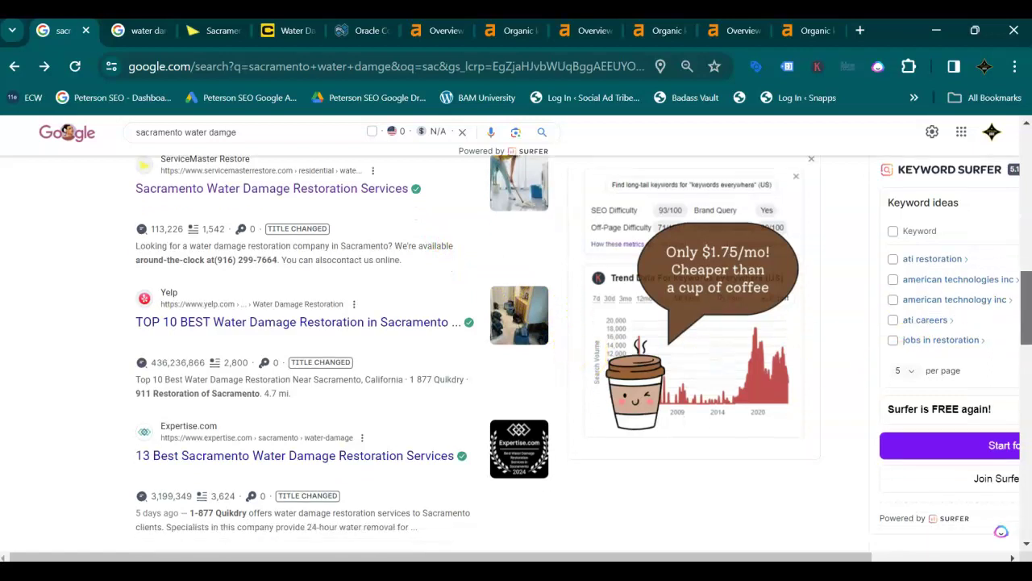
pyautogui.scroll(-4, 1026, 331)
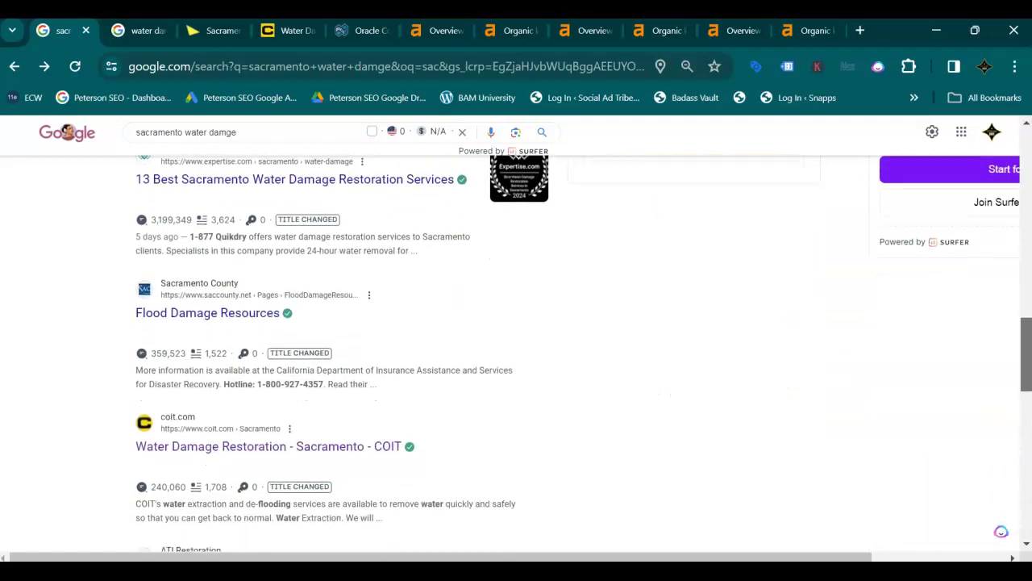
pyautogui.scroll(-1, 1024, 375)
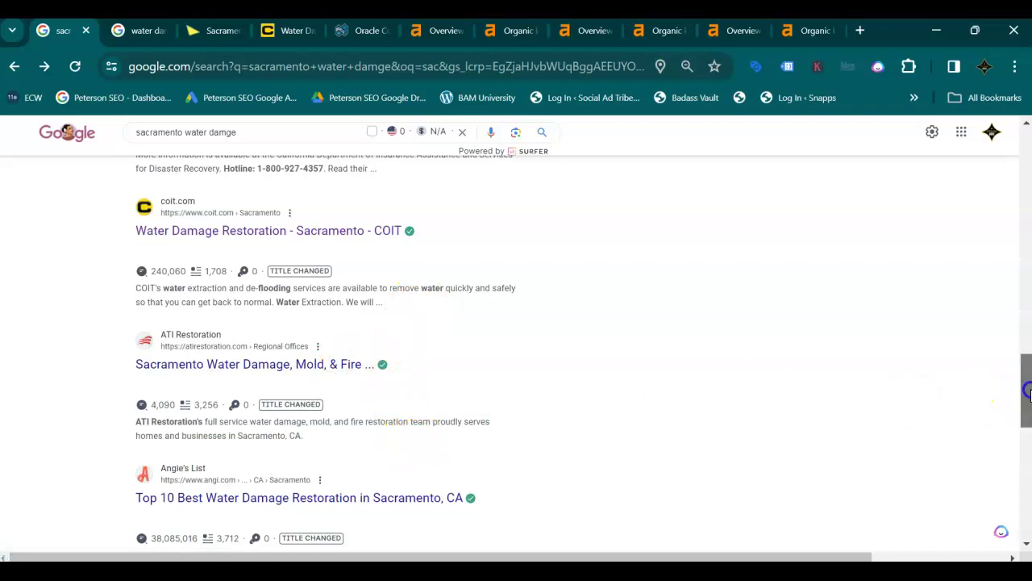
pyautogui.scroll(-3, 1022, 379)
pyautogui.scroll(-4, 1023, 379)
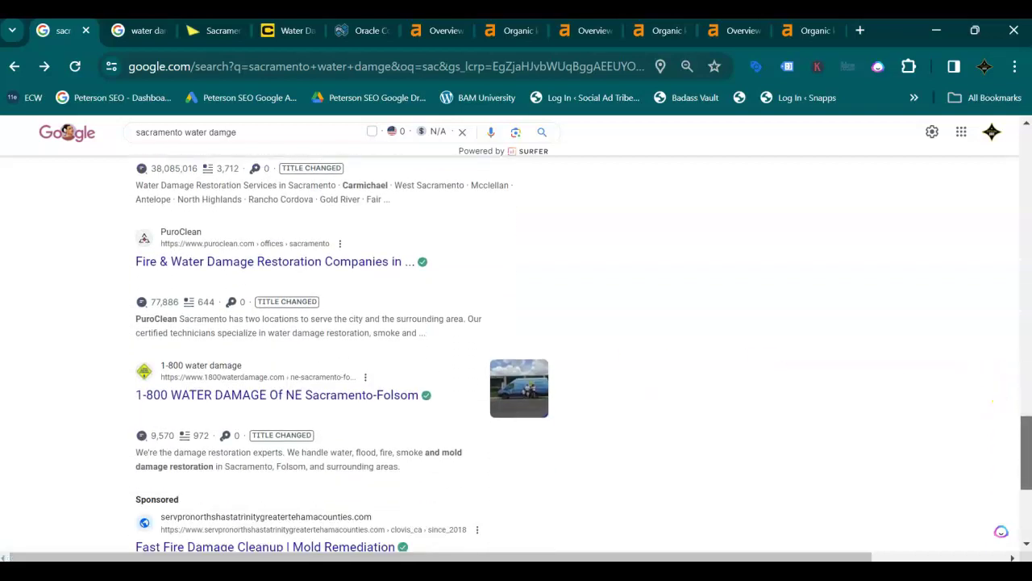
pyautogui.scroll(-6, 517, 353)
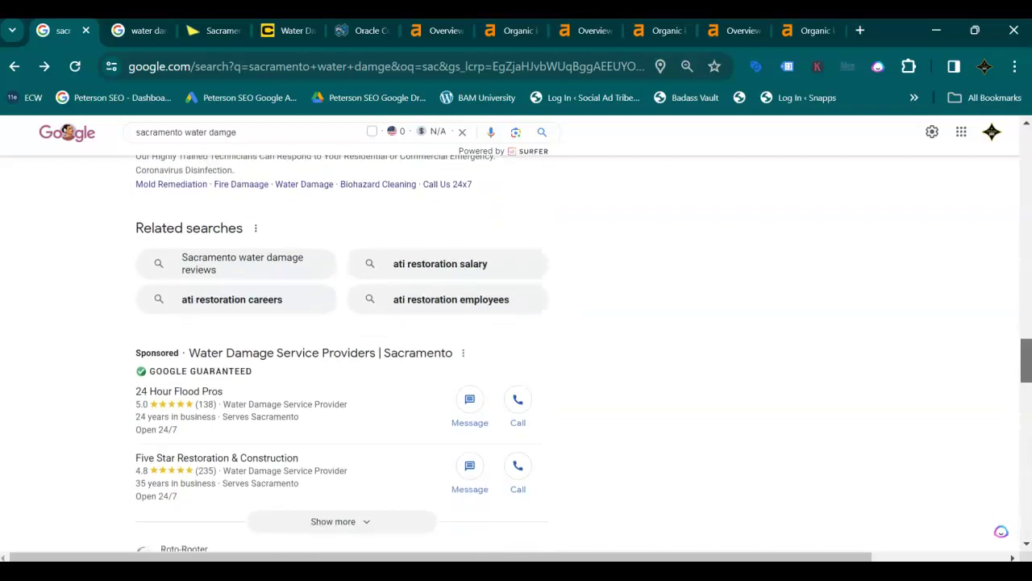
pyautogui.scroll(-5, 517, 354)
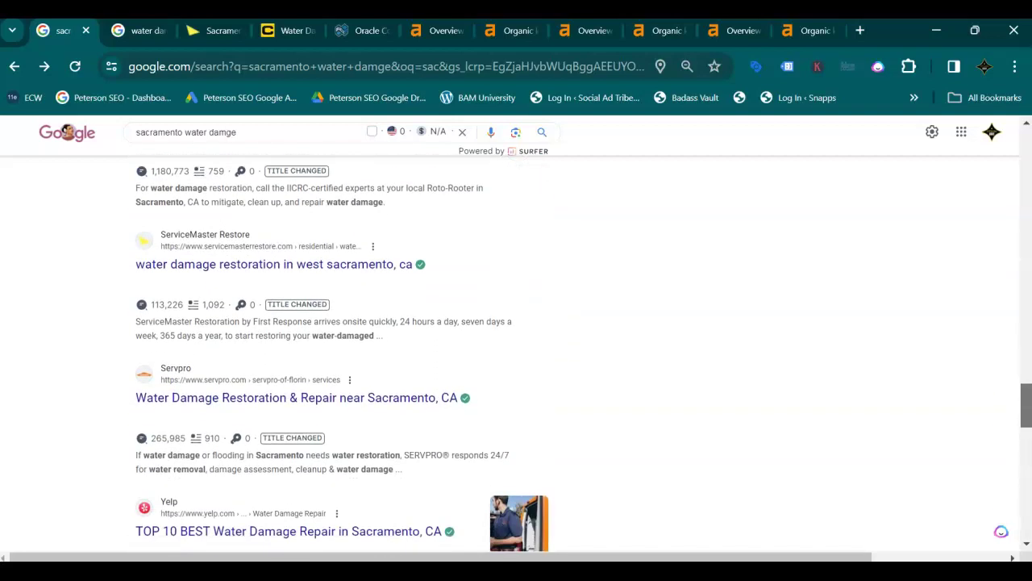
pyautogui.scroll(-4, 516, 353)
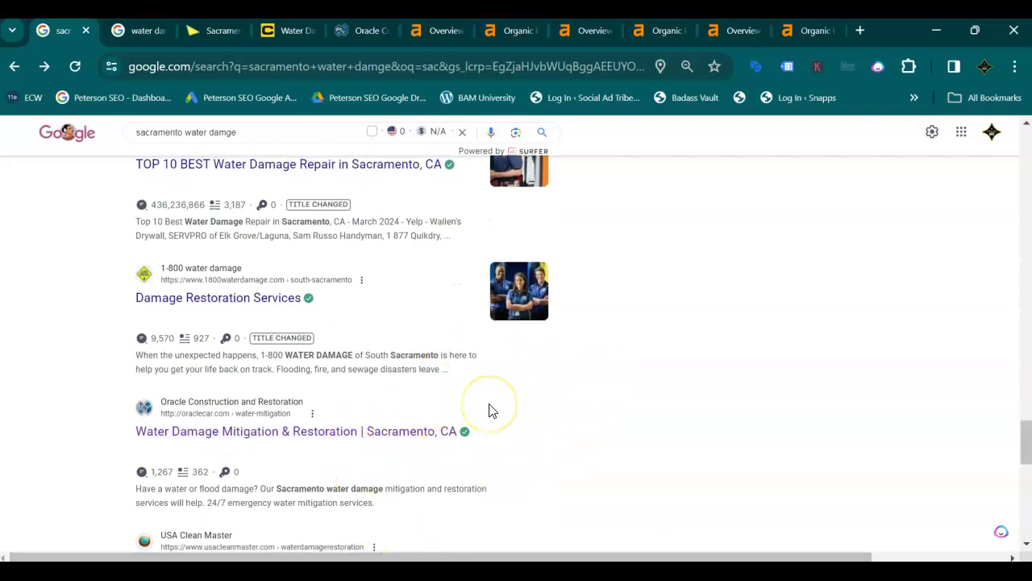
# Step: Switch to the ServiceMaster Restoration Services Sacramento page and examine its header, service tiles, "Why Choose Us" section and opening restoration text
pyautogui.click(216, 45)
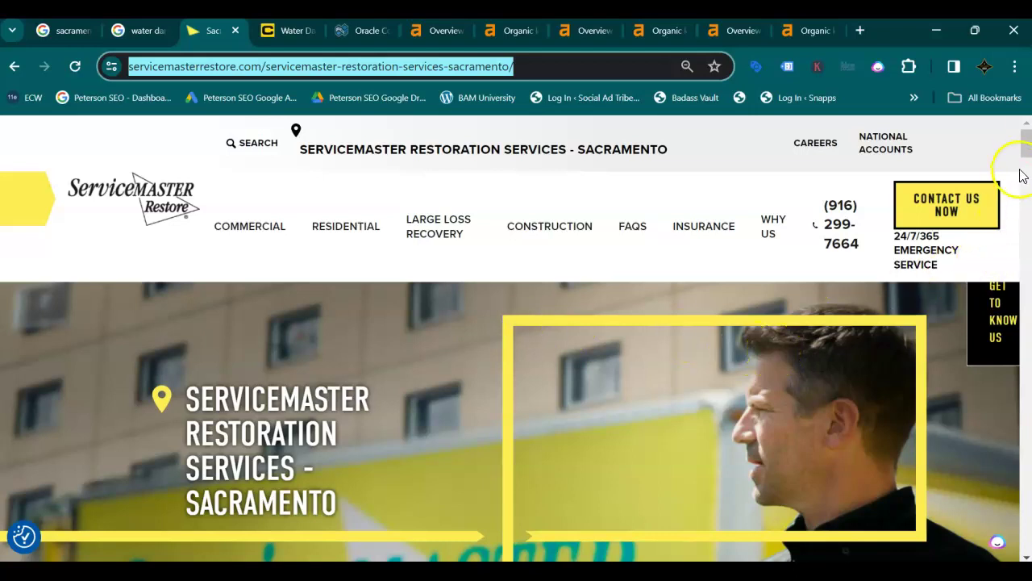
pyautogui.moveTo(1027, 151); pyautogui.dragTo(1027, 165)
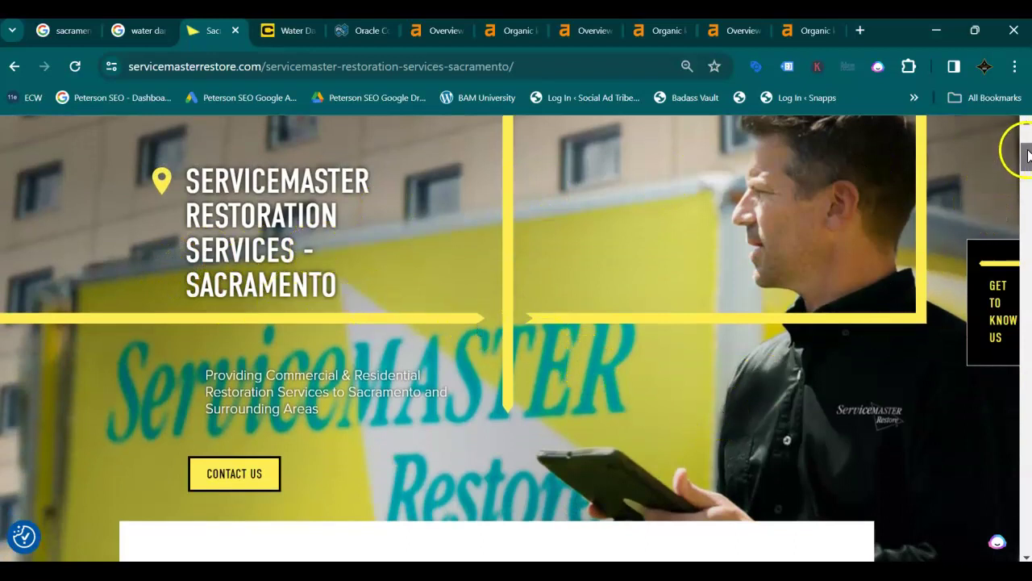
pyautogui.moveTo(1027, 158); pyautogui.dragTo(1027, 187)
pyautogui.moveTo(662, 334)
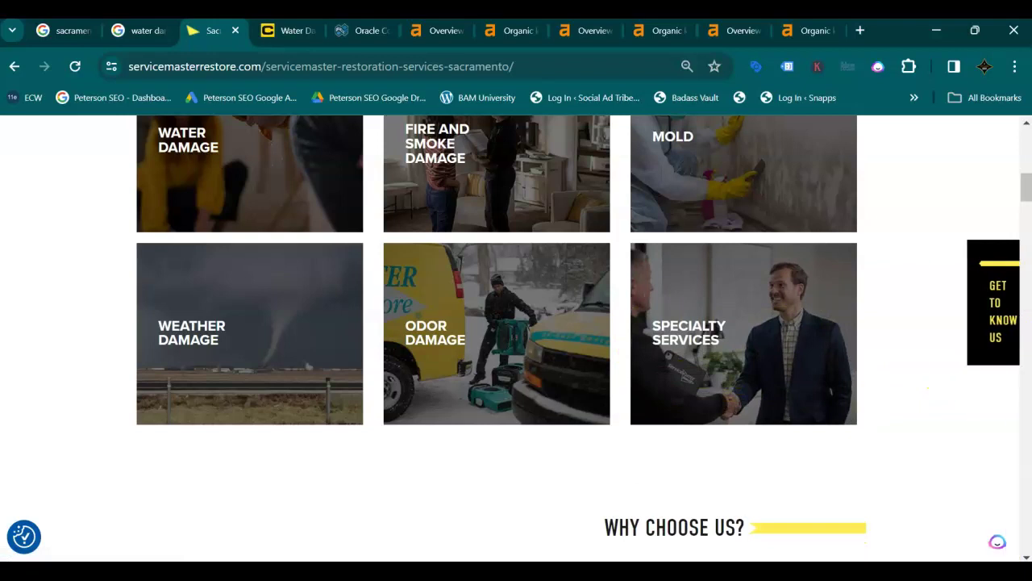
pyautogui.scroll(-1, 516, 322)
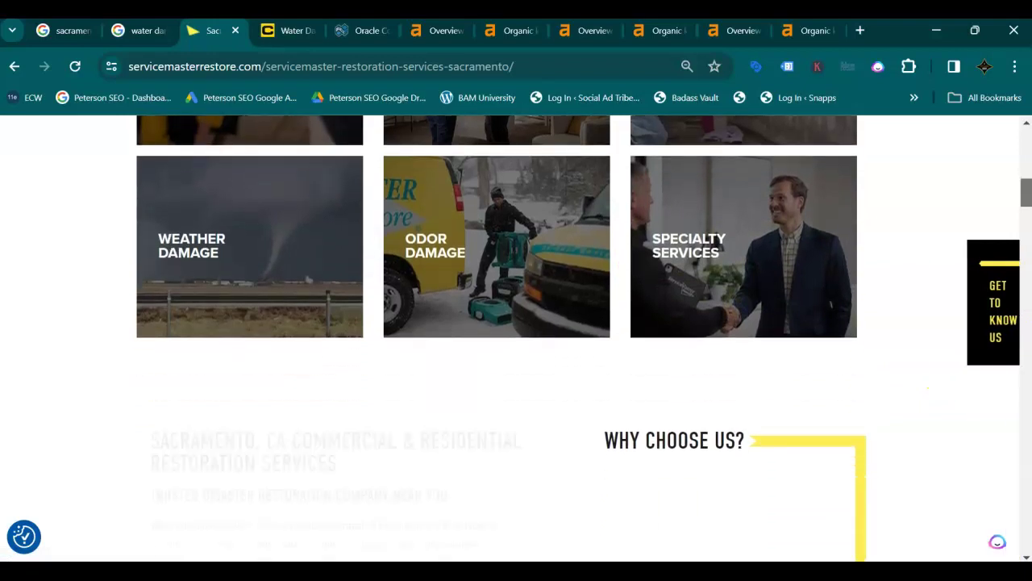
pyautogui.scroll(-1, 516, 323)
pyautogui.scroll(-3, 516, 338)
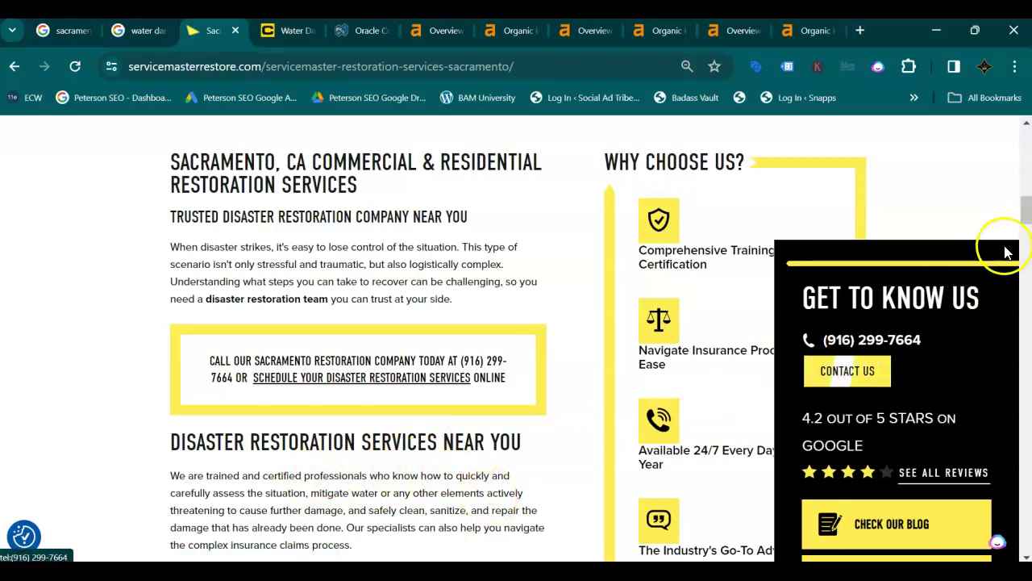
pyautogui.scroll(-3, 516, 339)
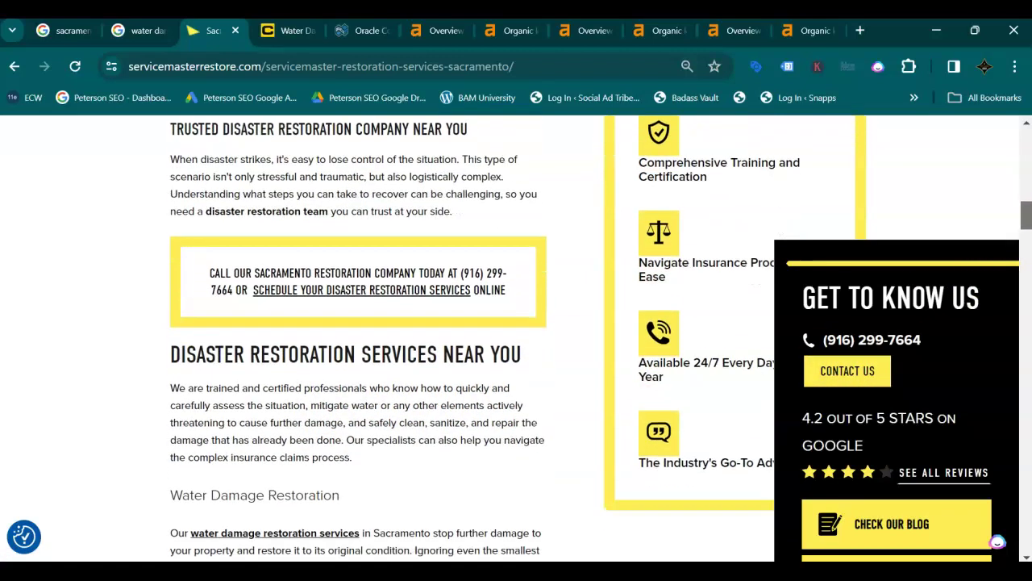
pyautogui.scroll(-2, 516, 339)
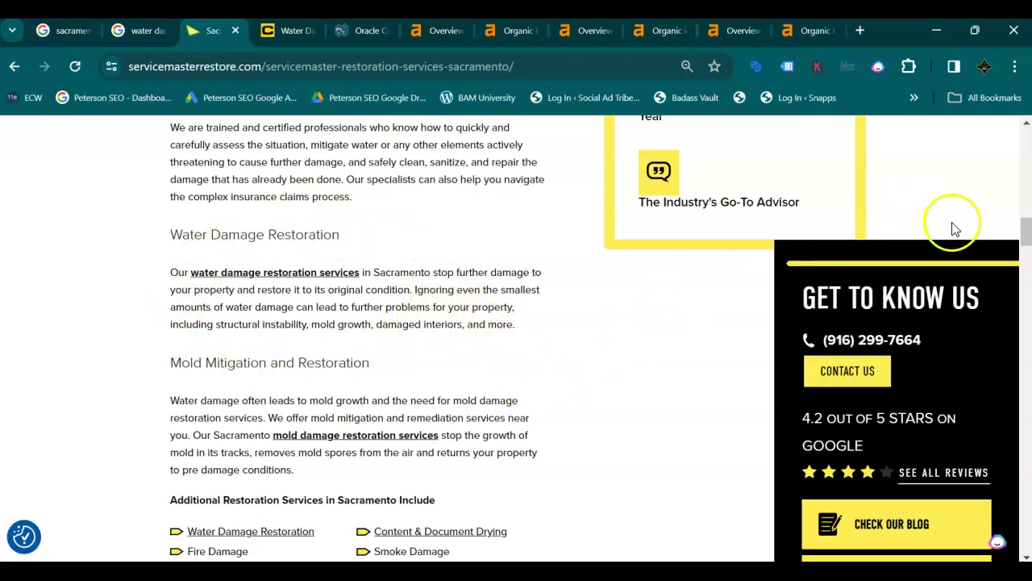
# Step: Examine the ServiceMaster page's body content, from mold mitigation and additional restoration services through sewage cleanup to the mold inspection section
pyautogui.scroll(-3, 516, 339)
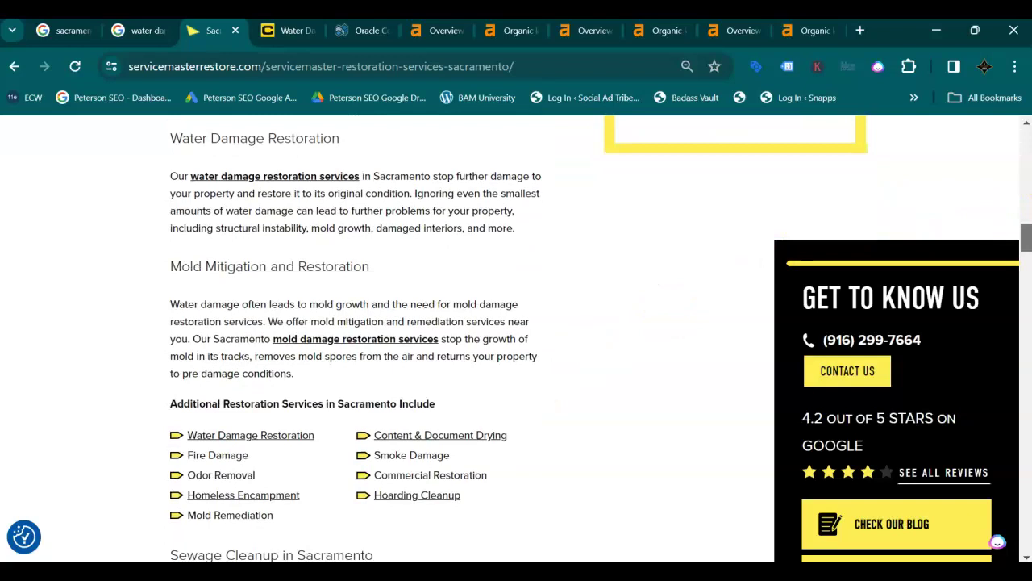
pyautogui.scroll(-3, 355, 338)
pyautogui.scroll(-5, 355, 338)
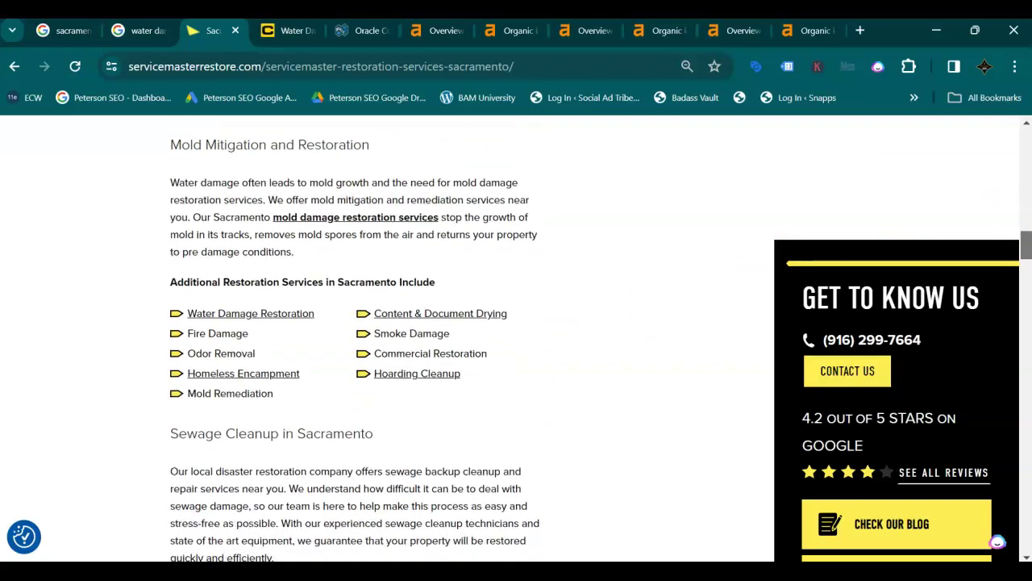
pyautogui.scroll(-3, 516, 339)
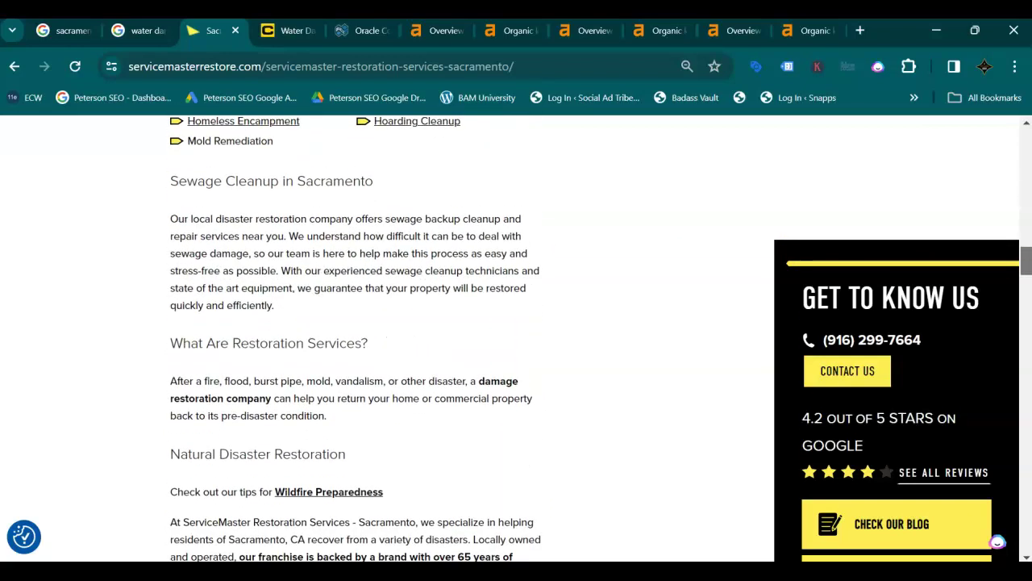
pyautogui.scroll(-2, 516, 339)
pyautogui.scroll(-1, 516, 339)
pyautogui.scroll(-8, 516, 339)
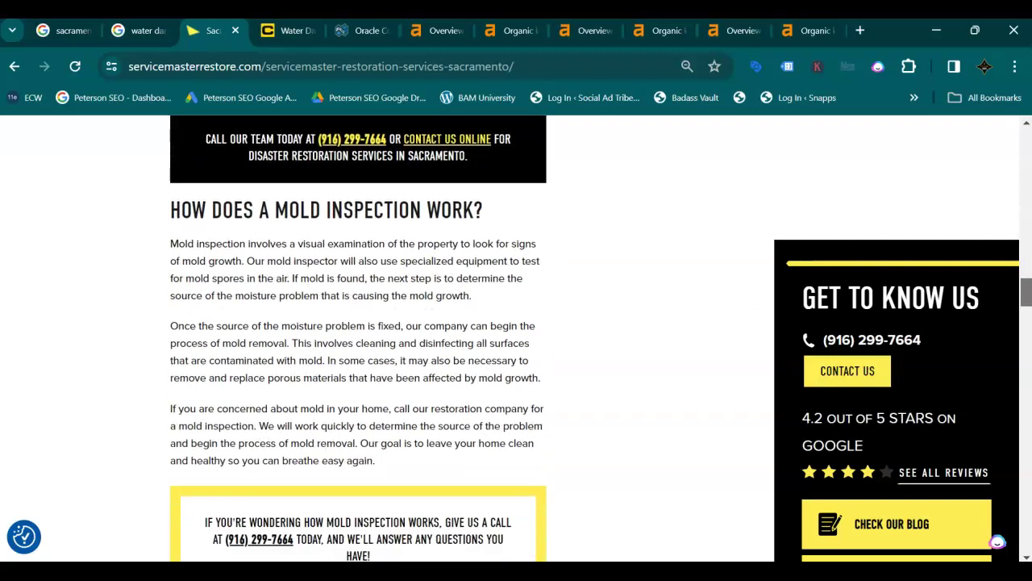
pyautogui.scroll(-3, 516, 339)
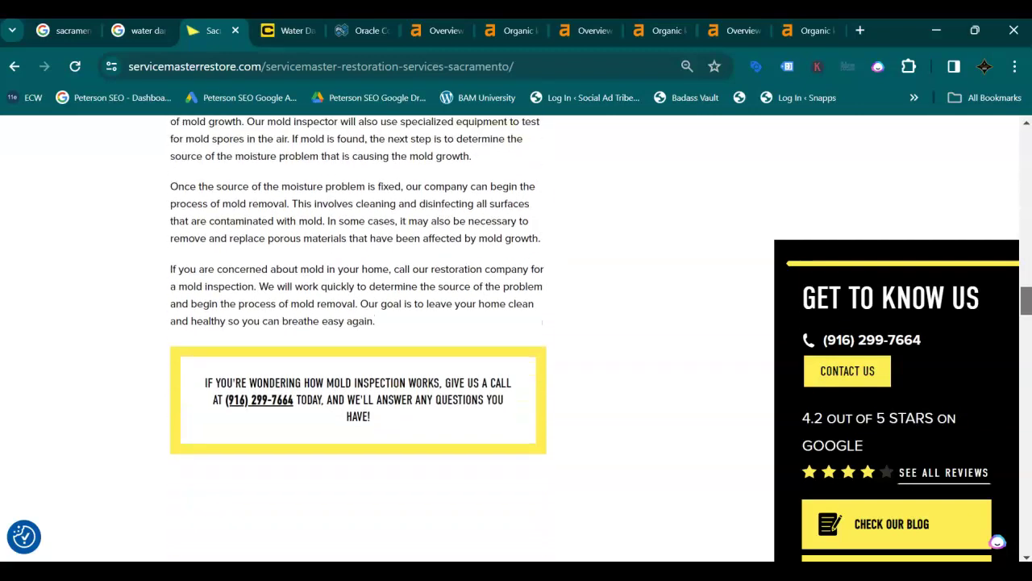
pyautogui.scroll(-10, 516, 339)
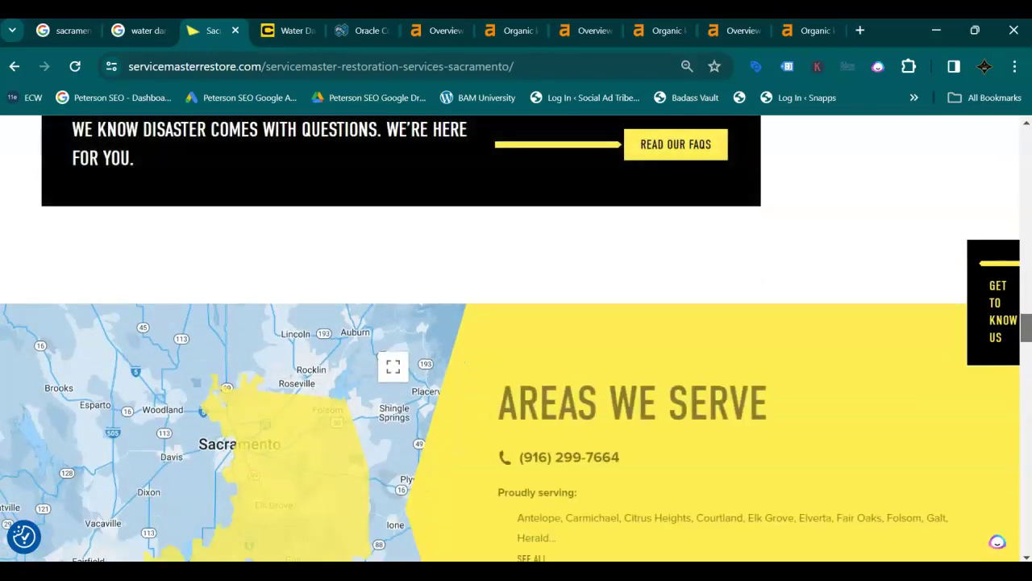
# Step: Review the ServiceMaster page's areas served, disaster types, Sacramento city information and contact form, and return toward its upper part
pyautogui.scroll(-5, 857, 383)
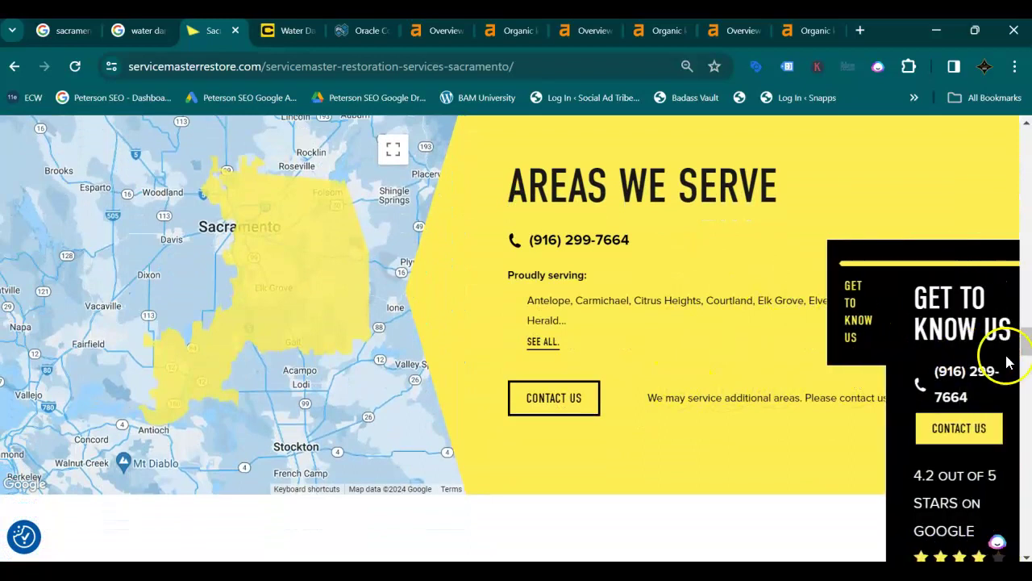
pyautogui.scroll(-5, 516, 337)
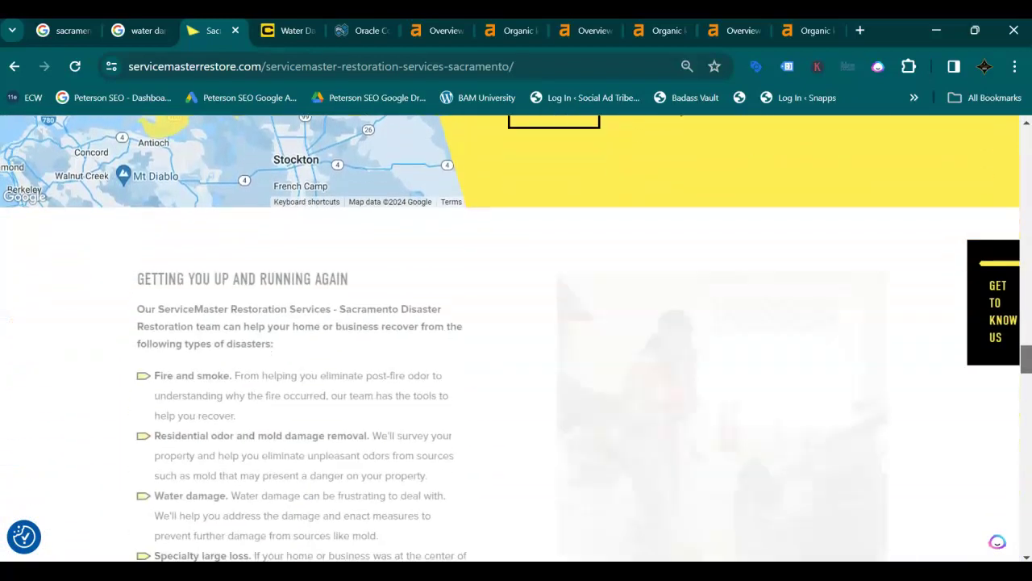
pyautogui.scroll(-2, 516, 337)
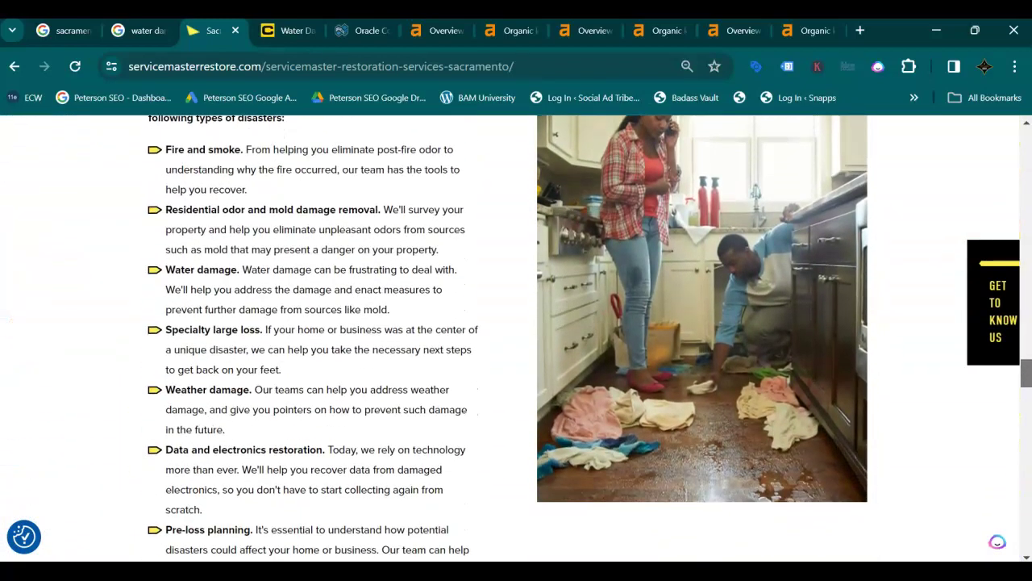
pyautogui.scroll(-6, 516, 337)
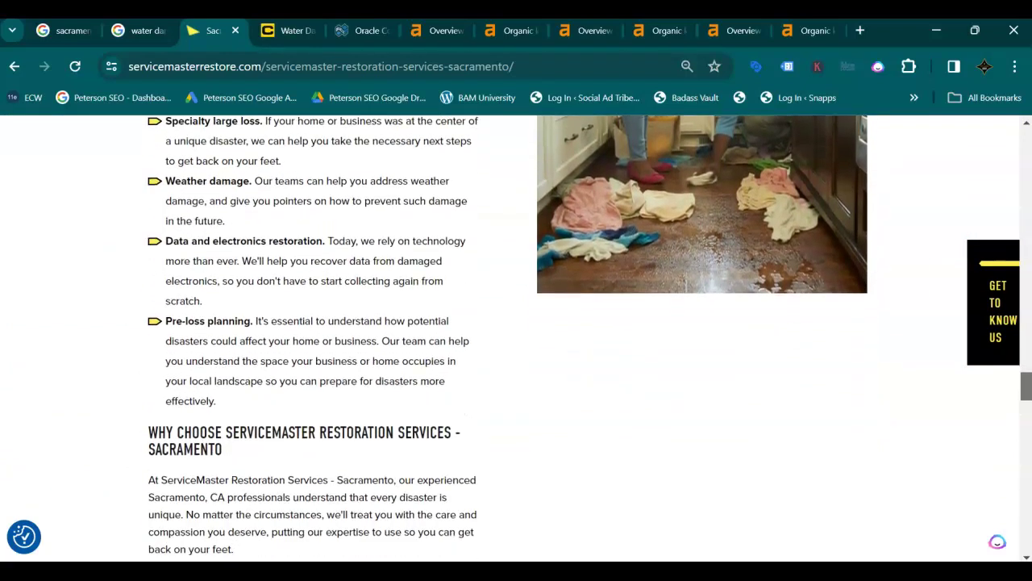
pyautogui.scroll(-5, 516, 338)
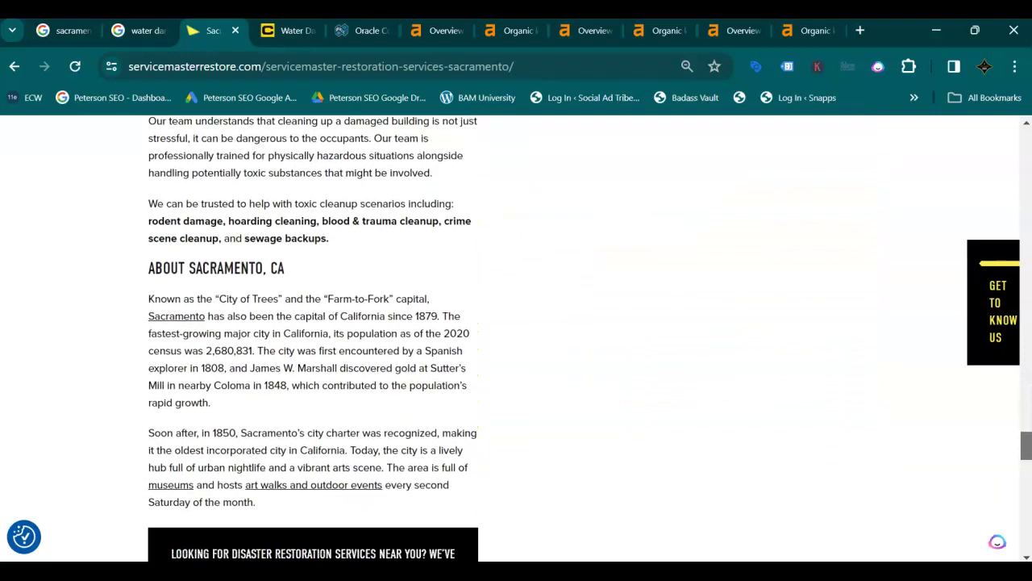
pyautogui.scroll(-5, 516, 337)
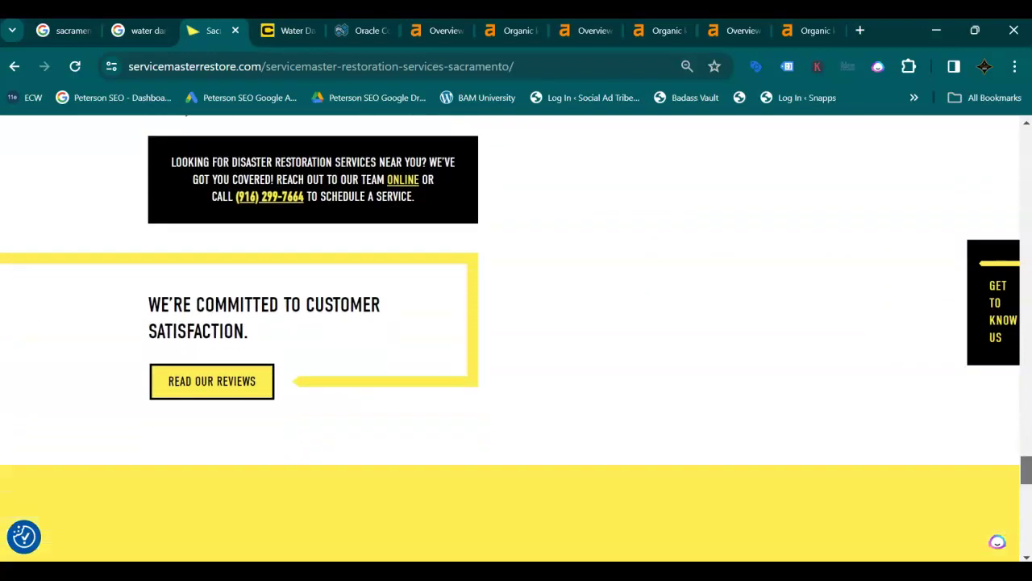
pyautogui.scroll(-5, 516, 337)
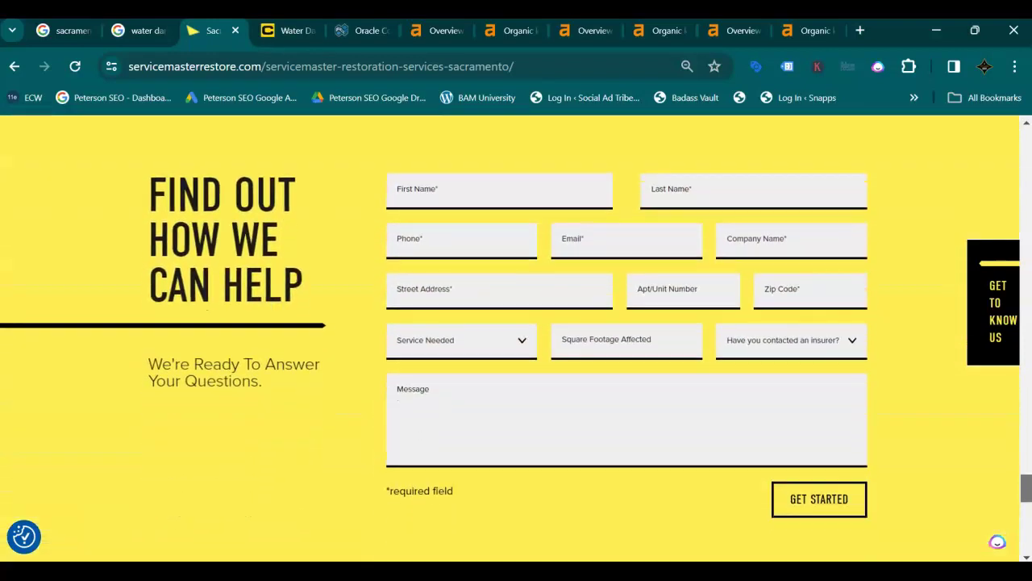
pyautogui.scroll(-2, 516, 337)
pyautogui.scroll(10, 516, 337)
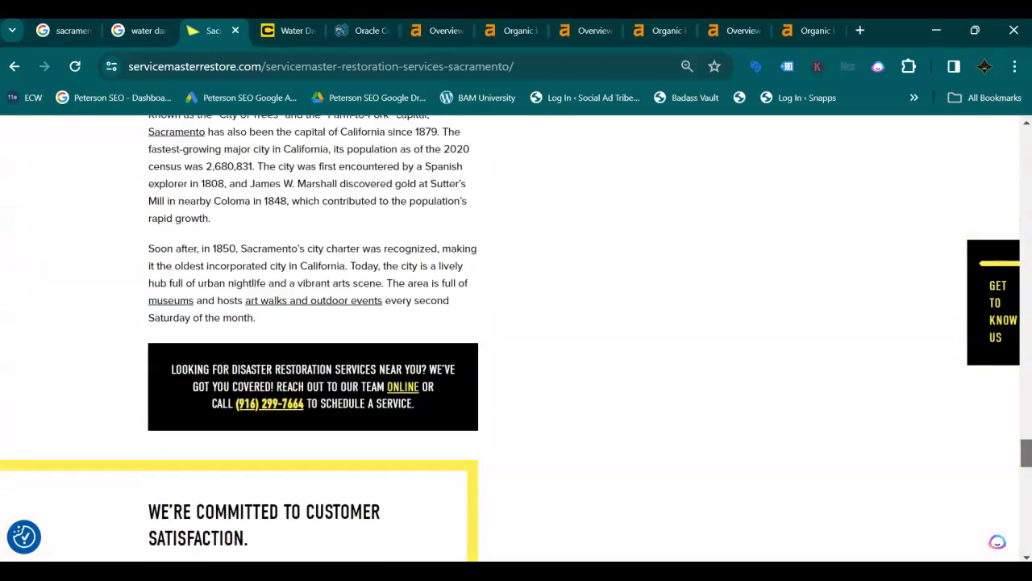
pyautogui.scroll(15, 516, 337)
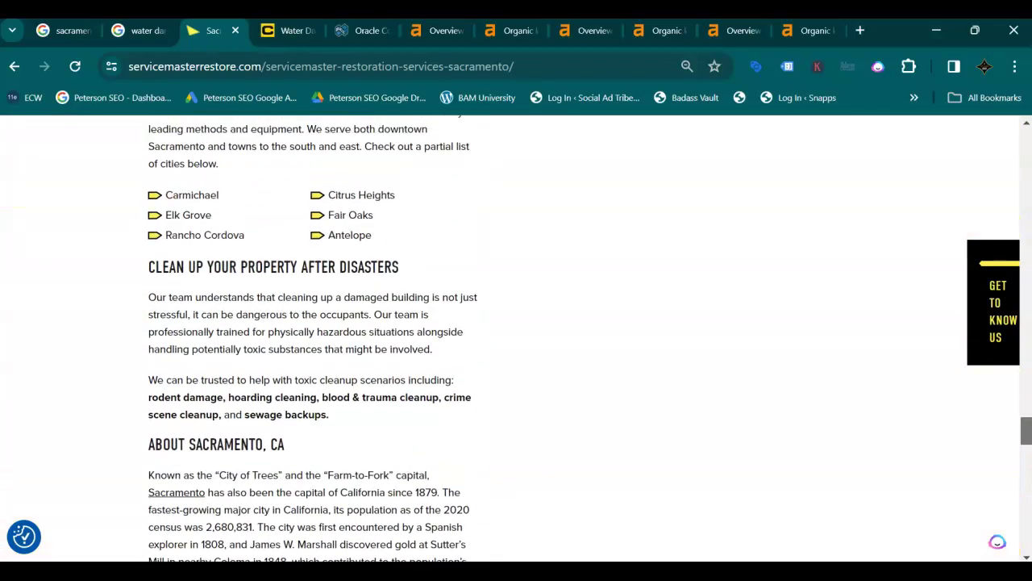
pyautogui.scroll(15, 516, 337)
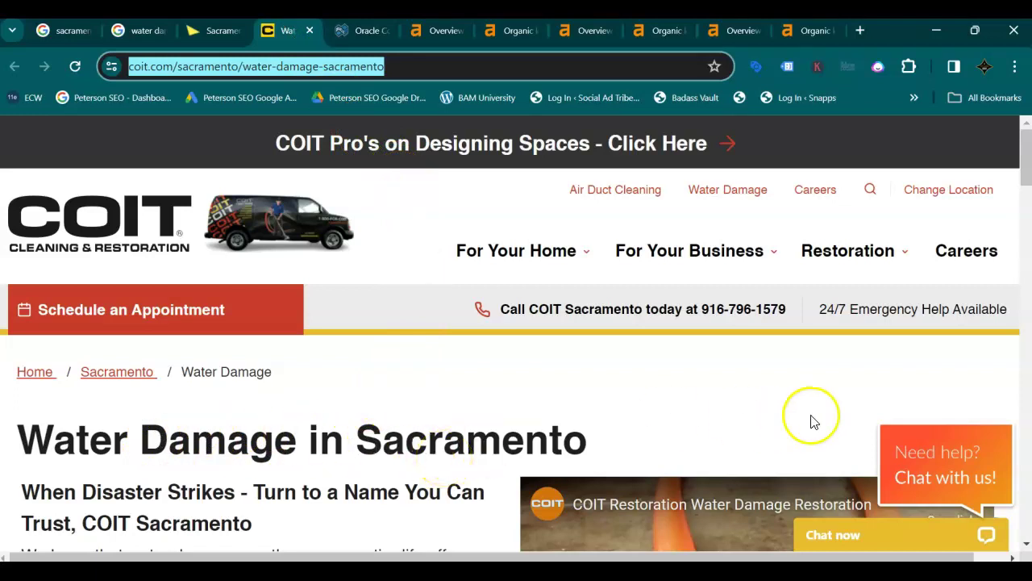
# Step: Switch to COIT's Sacramento water damage page and examine its introduction, four-step restoration process, related information topics and performance guarantee
pyautogui.click(1018, 234)
pyautogui.scroll(-3, 1017, 234)
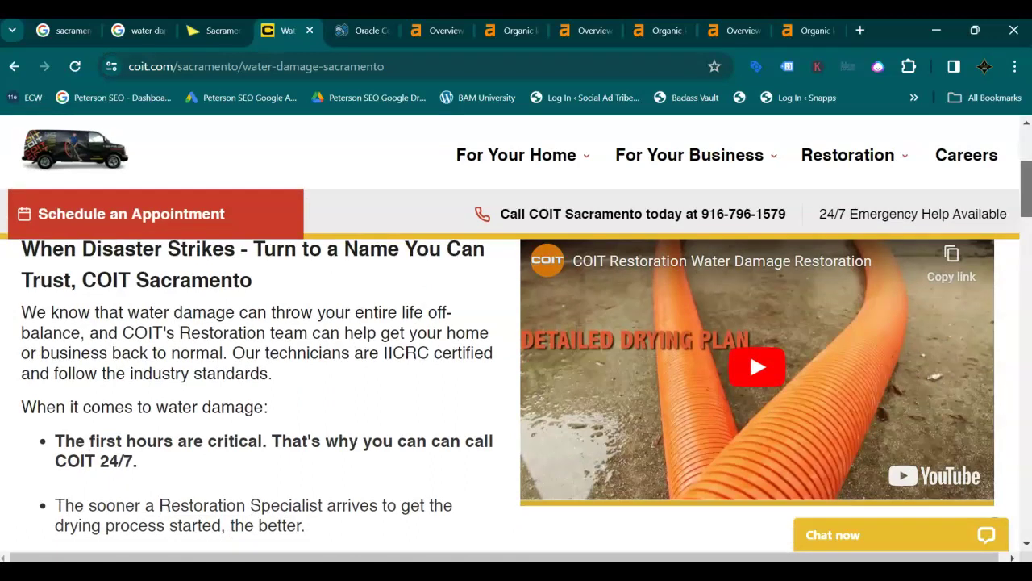
pyautogui.scroll(-4, 517, 387)
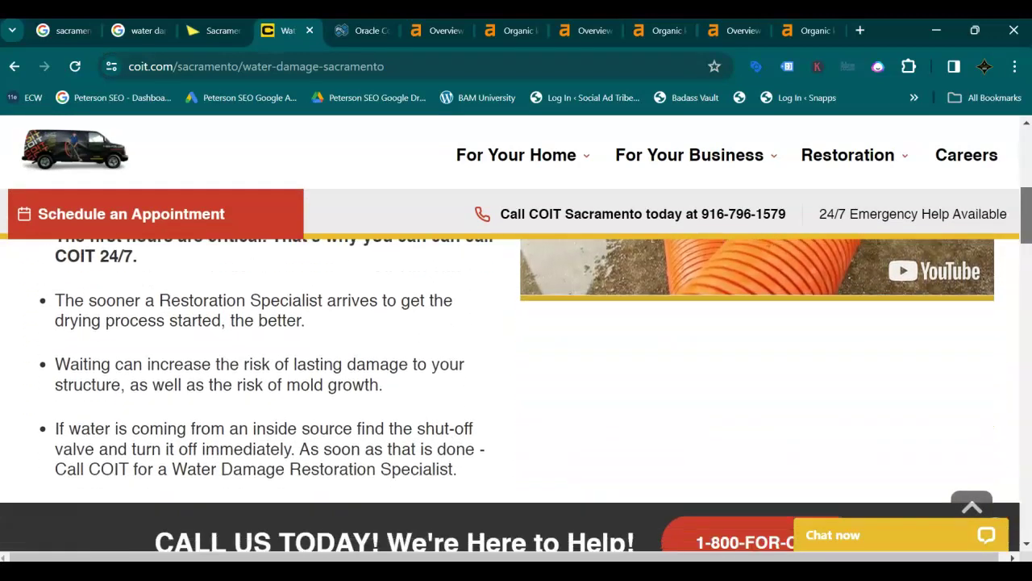
pyautogui.scroll(-4, 516, 387)
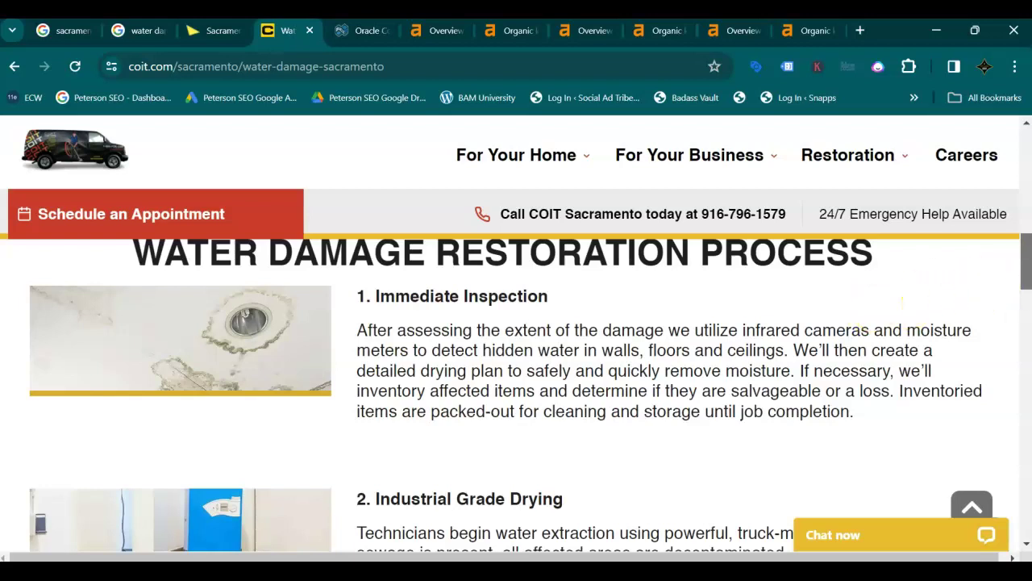
pyautogui.scroll(-3, 516, 387)
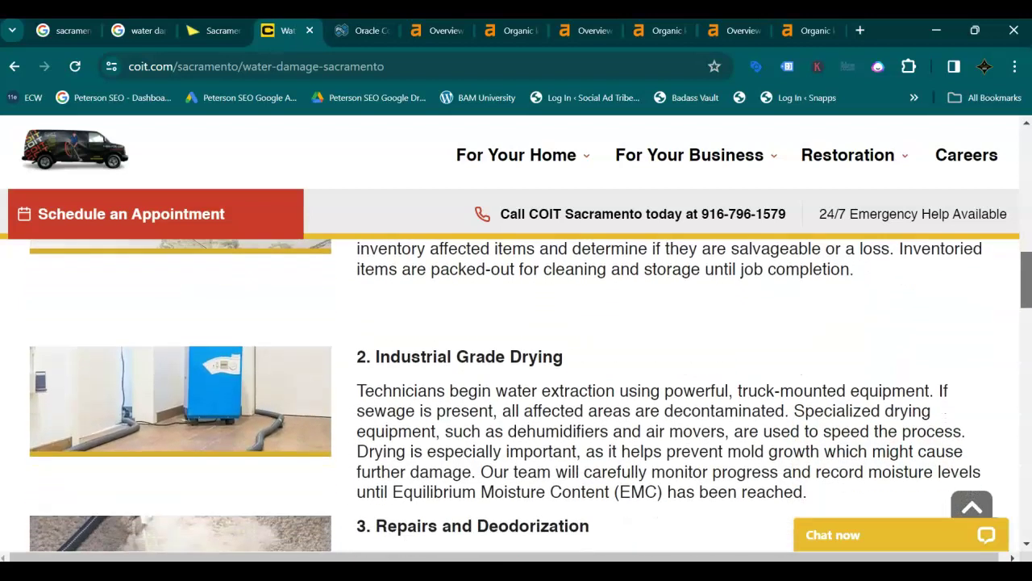
pyautogui.scroll(-2, 516, 387)
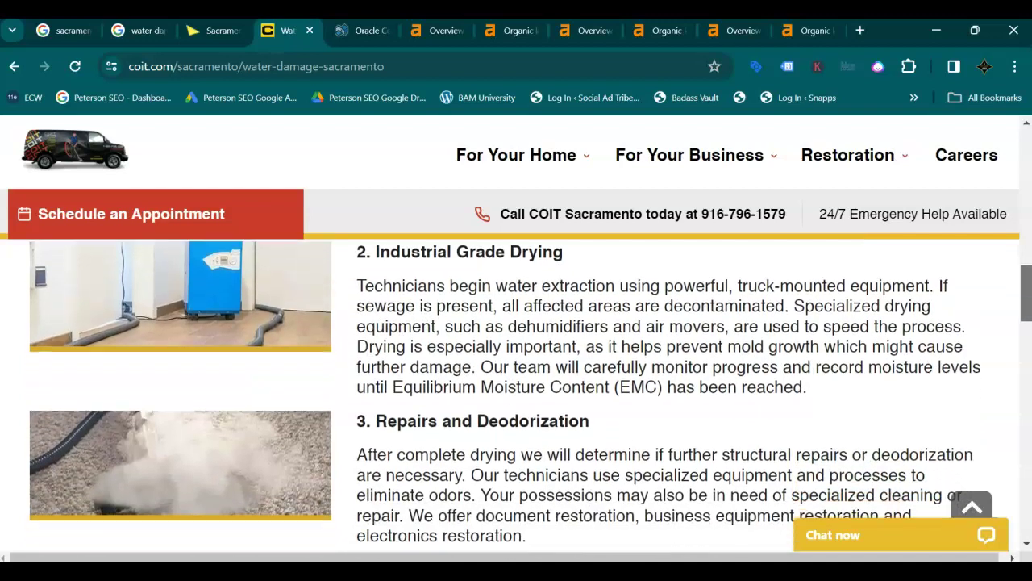
pyautogui.scroll(-3, 516, 396)
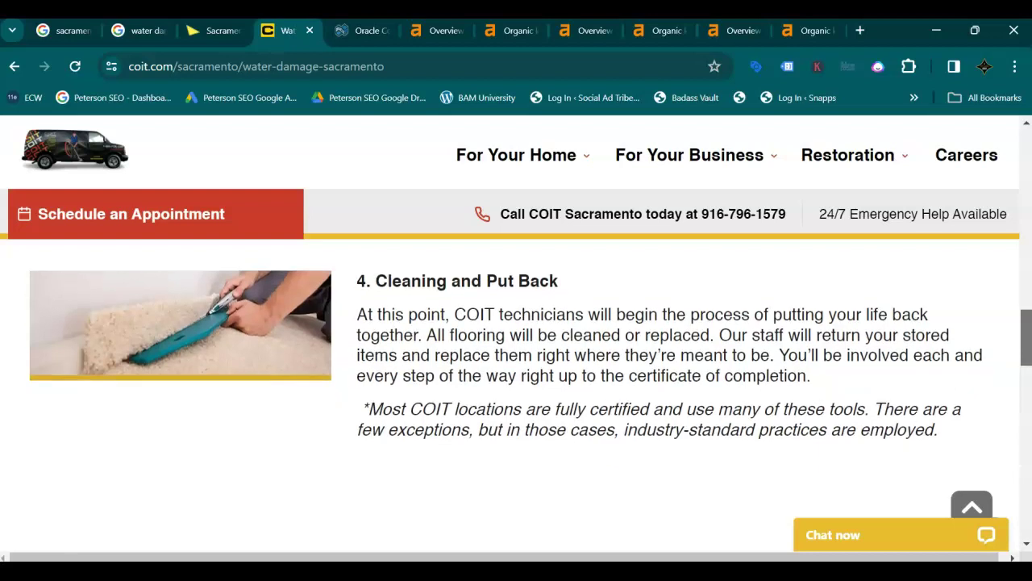
pyautogui.scroll(-2, 517, 396)
pyautogui.scroll(-1, 516, 395)
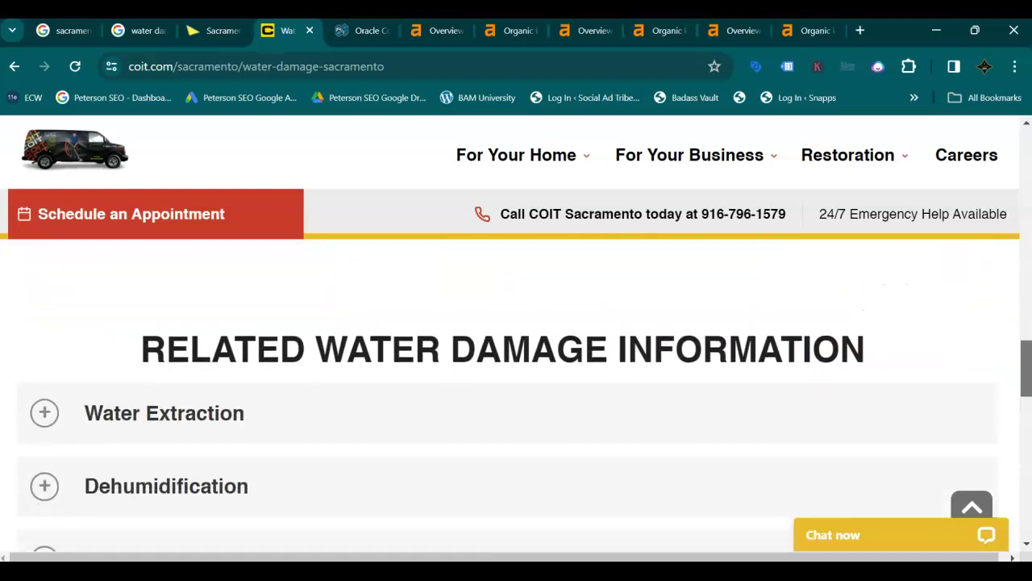
pyautogui.scroll(-4, 516, 395)
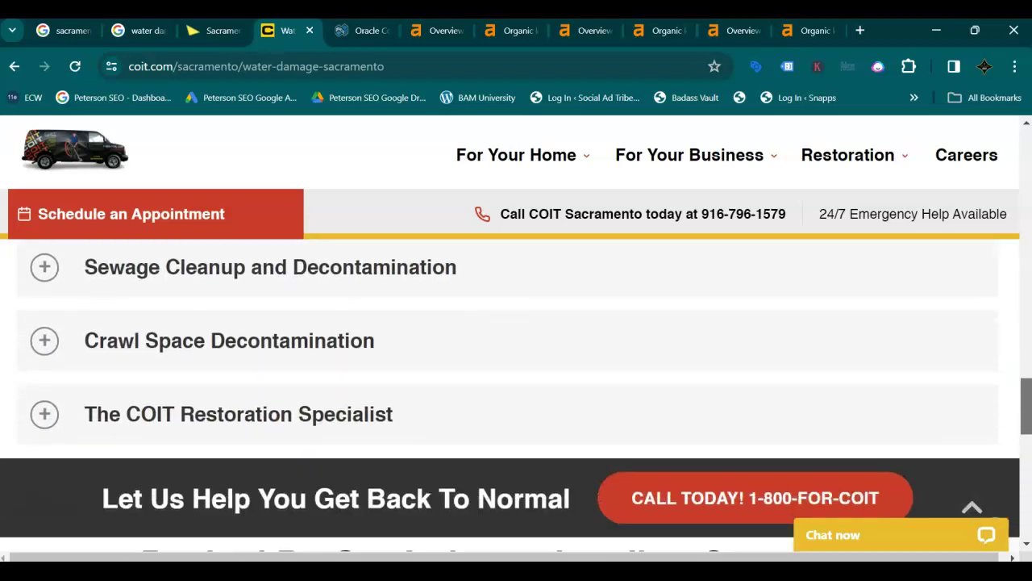
pyautogui.scroll(-4, 516, 395)
pyautogui.scroll(-2, 786, 432)
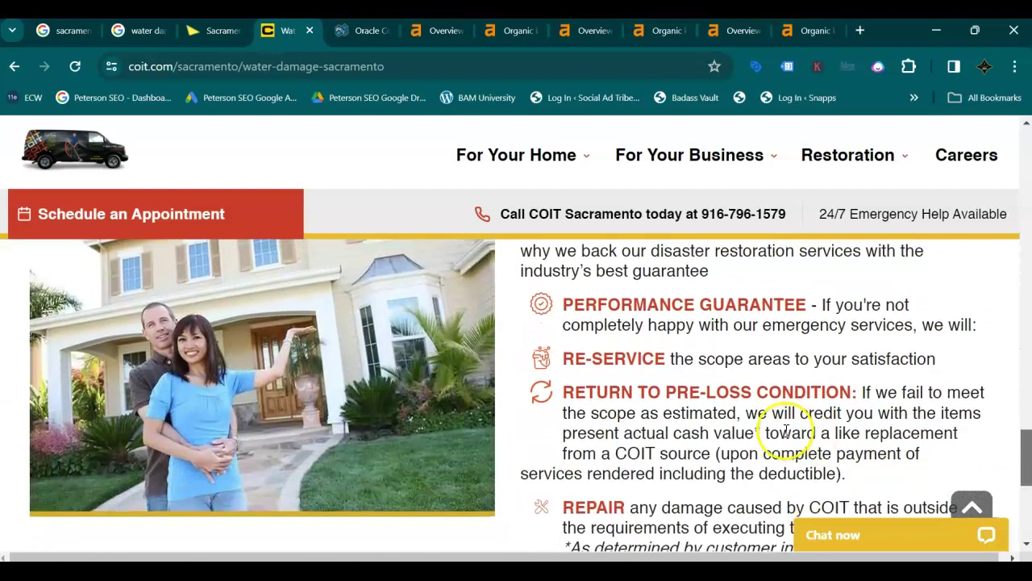
# Step: Check the file name of the photo of the couple beside COIT's guarantee by starting to save the image, and cancel the save
pyautogui.rightClick(428, 453)
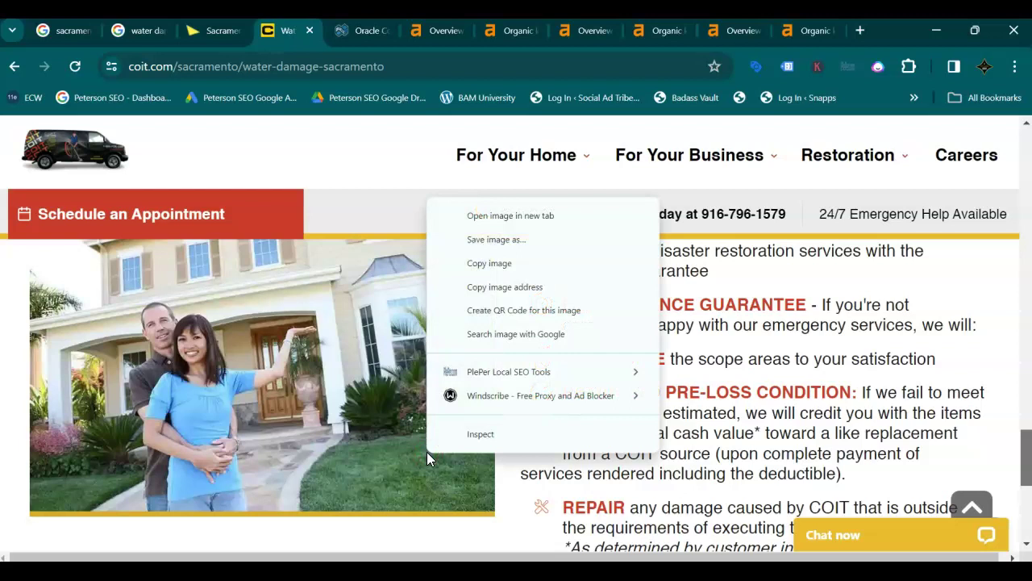
pyautogui.click(509, 247)
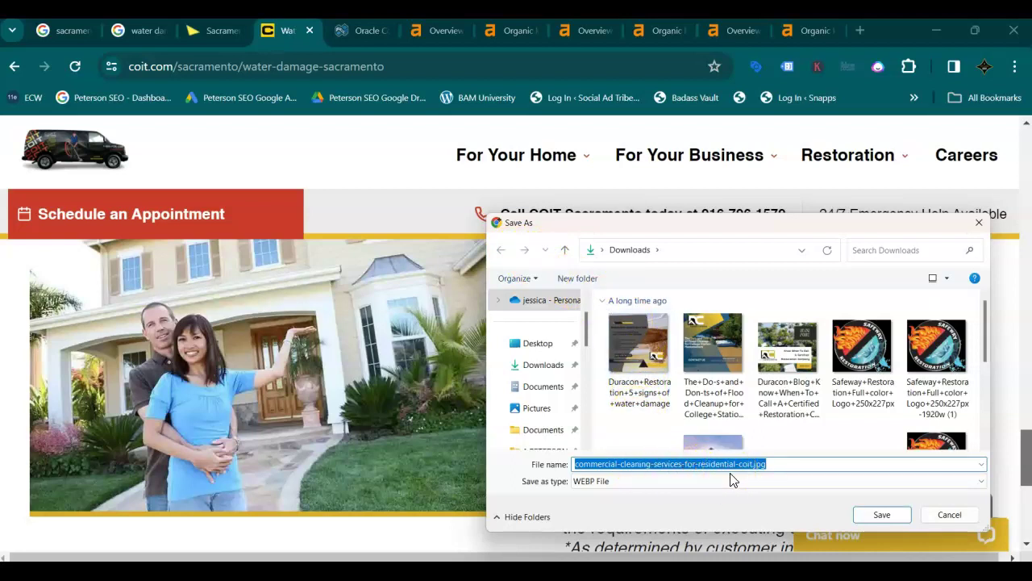
pyautogui.click(943, 517)
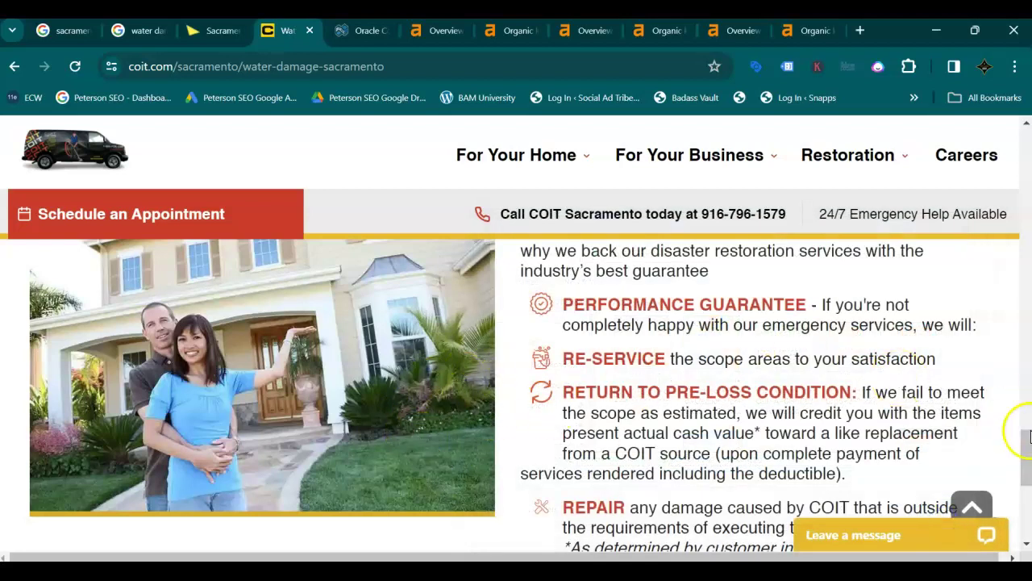
# Step: Review the rest of COIT's performance guarantee down to the page footer, and return to the top of the page
pyautogui.scroll(-4, 516, 395)
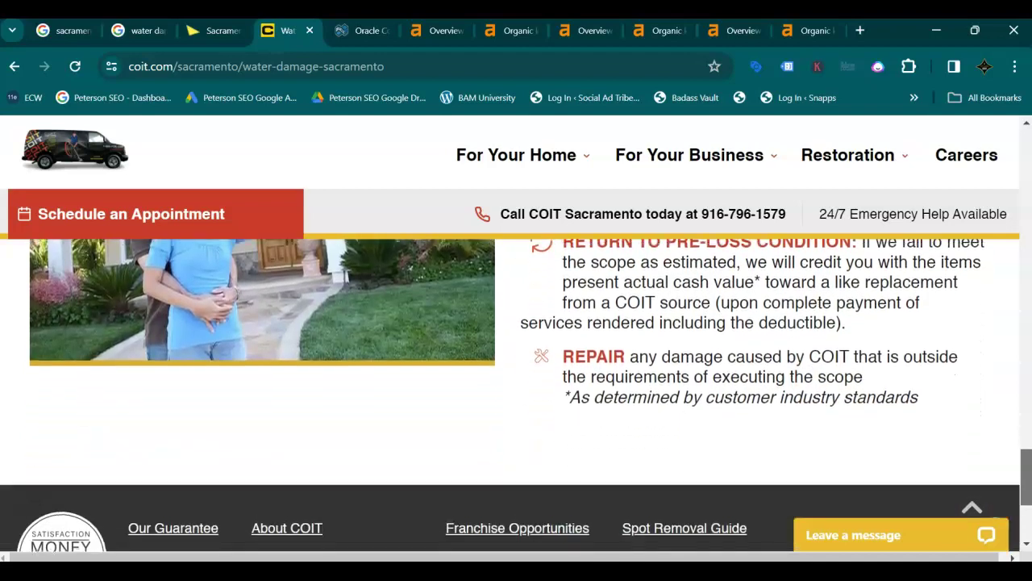
pyautogui.scroll(-2, 516, 395)
pyautogui.moveTo(1024, 504); pyautogui.dragTo(1024, 156)
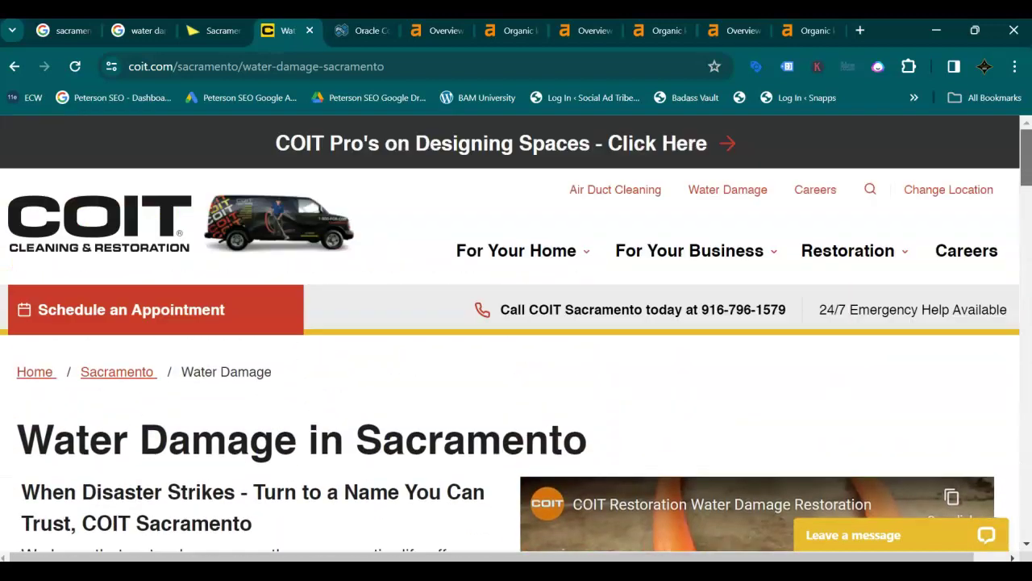
# Step: Switch to the Oracle Construction and Restoration homepage and examine its header, services navigation, welcome text and residential and commercial restoration section
pyautogui.click(359, 37)
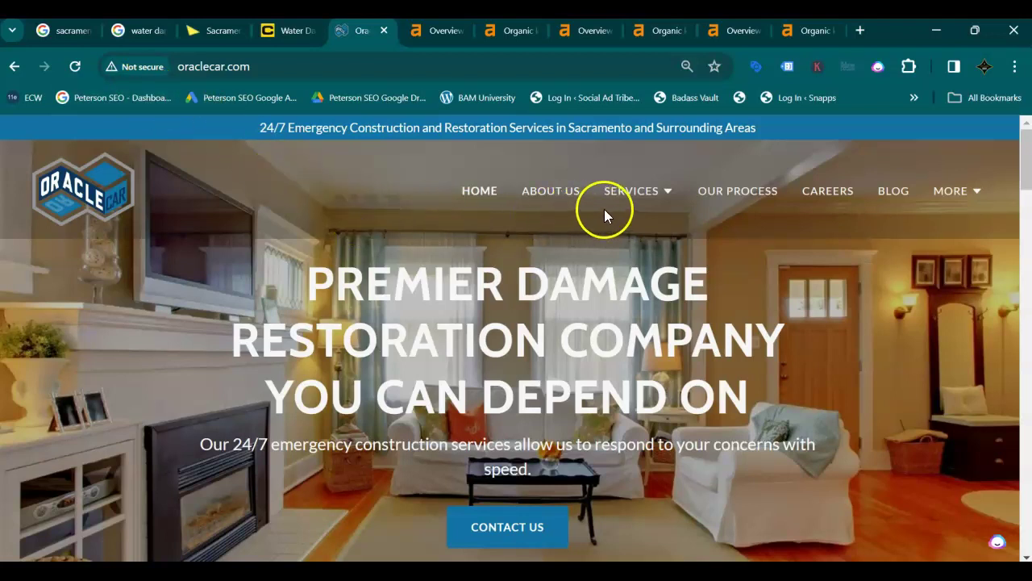
pyautogui.click(671, 196)
pyautogui.scroll(-3, 1012, 196)
pyautogui.scroll(-3, 1012, 196)
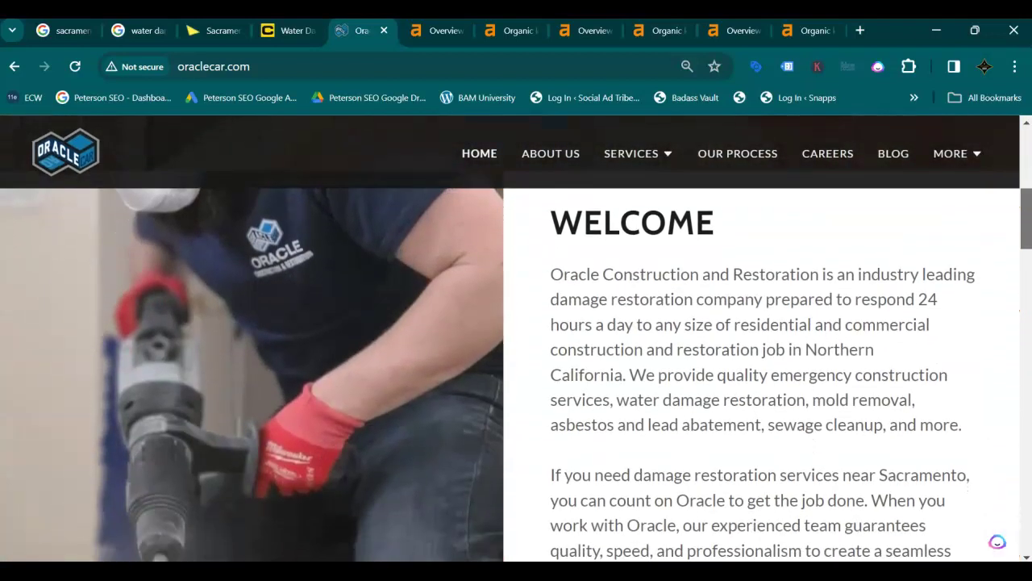
pyautogui.scroll(-2, 516, 347)
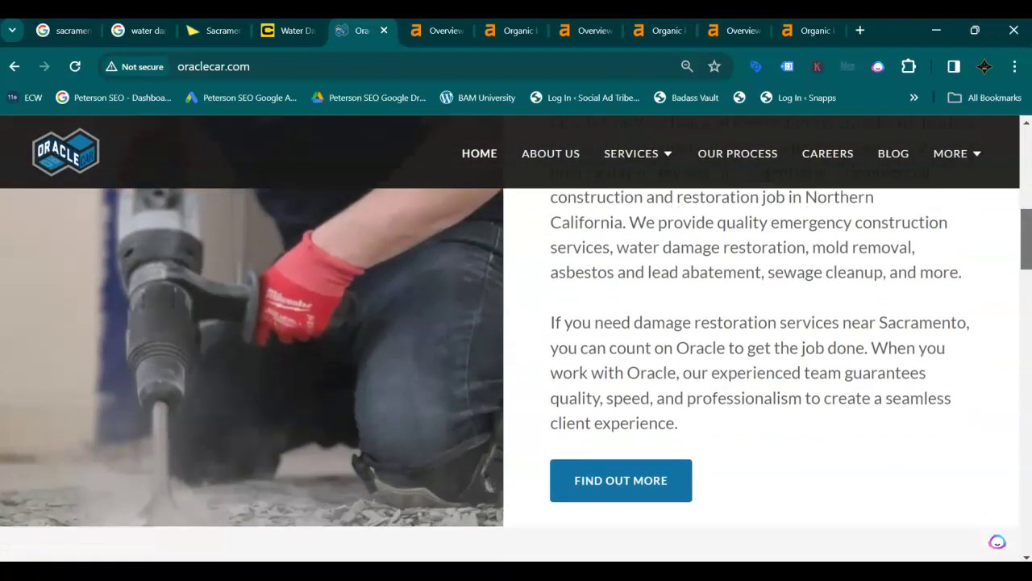
pyautogui.scroll(-2, 1024, 277)
pyautogui.click(1030, 277)
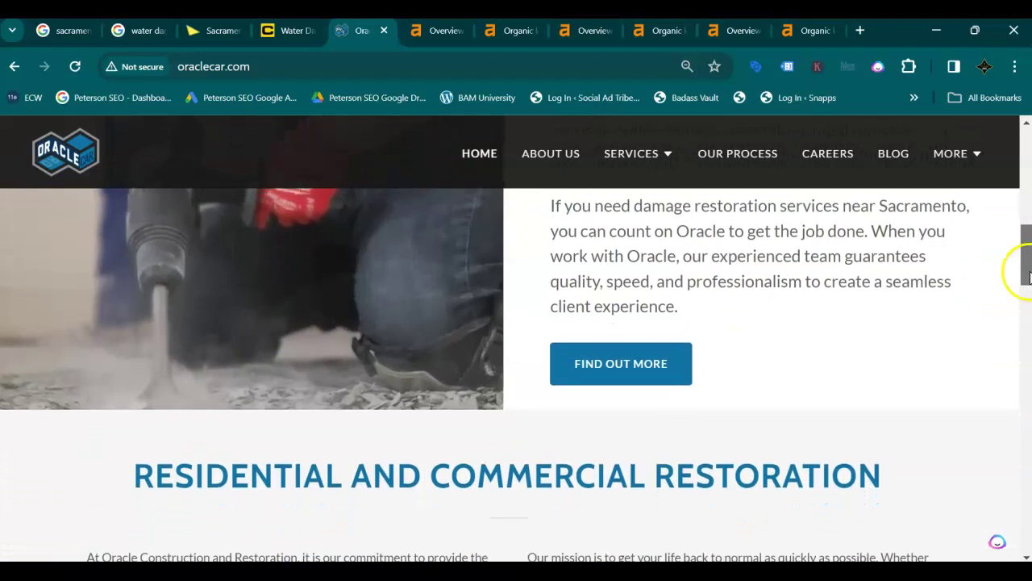
pyautogui.scroll(-1, 1024, 261)
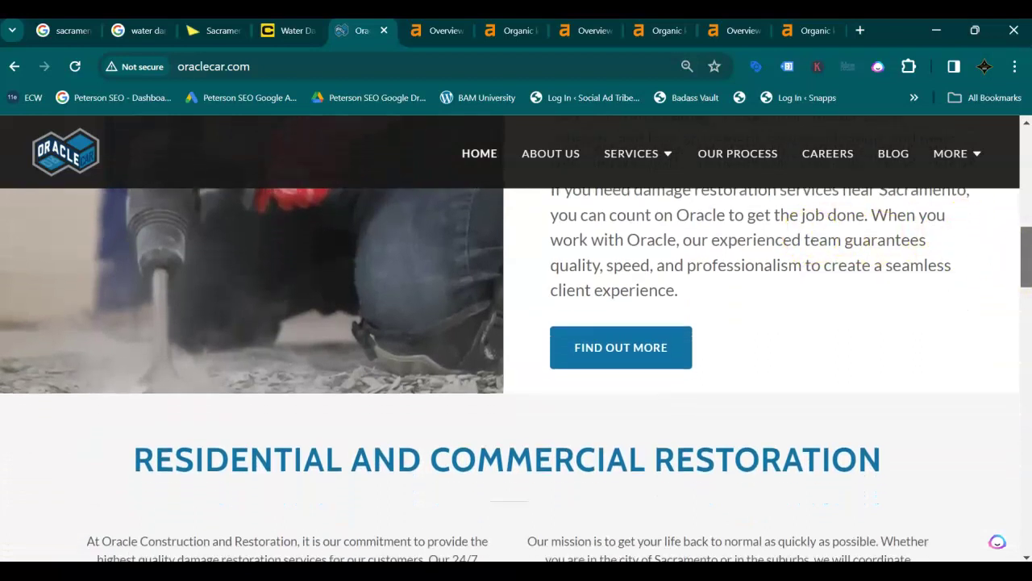
pyautogui.scroll(-2, 516, 347)
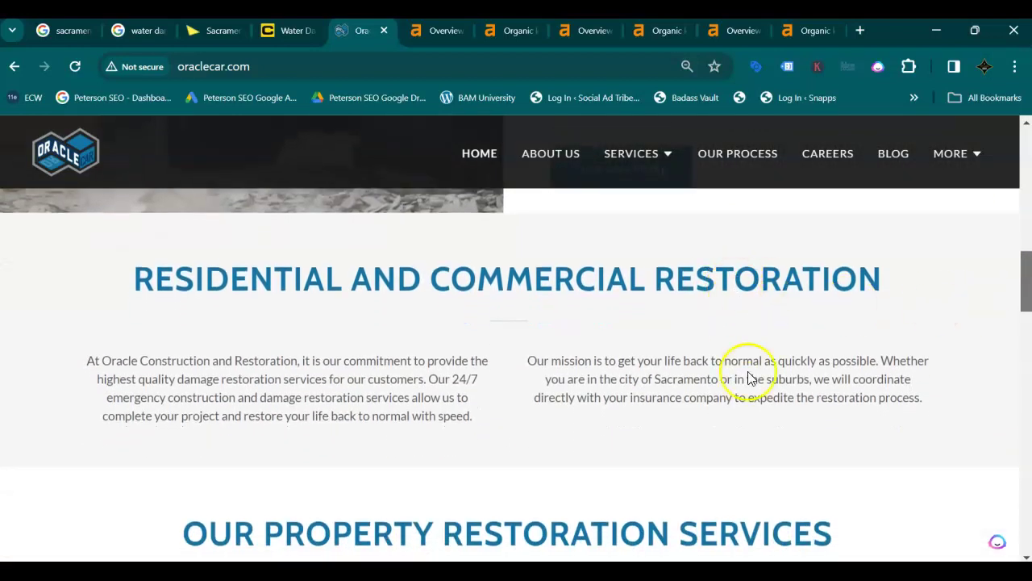
# Step: Review Oracle's property restoration services, contact details, reviews section and footer, and return to the top of the homepage
pyautogui.scroll(-4, 516, 363)
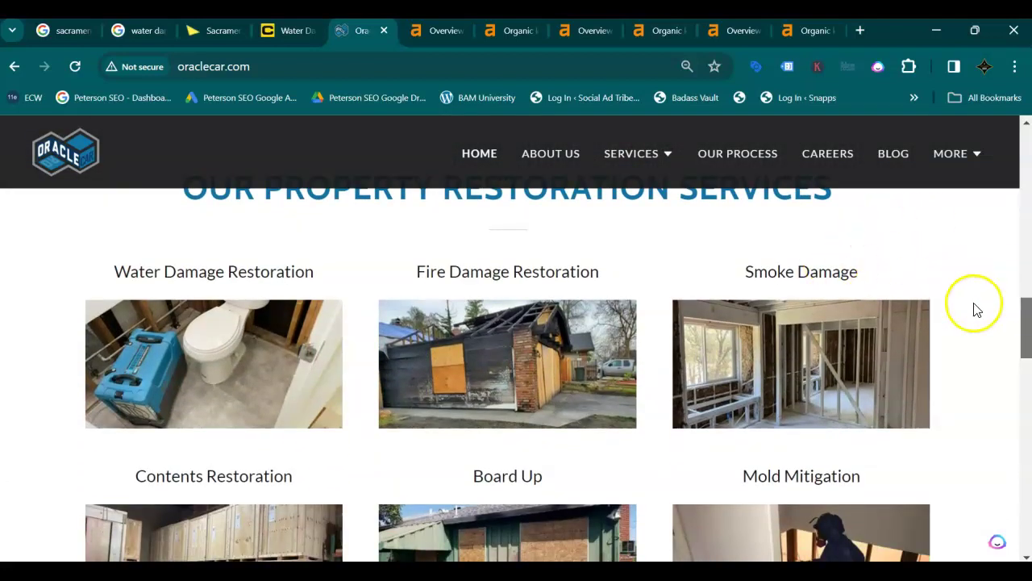
pyautogui.scroll(-3, 516, 363)
pyautogui.scroll(-4, 516, 362)
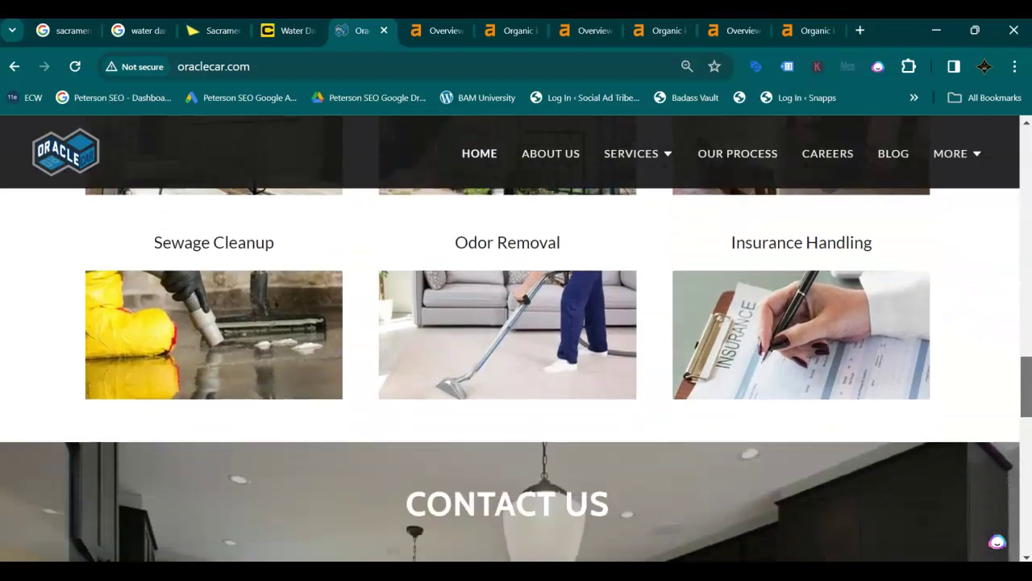
pyautogui.scroll(-5, 516, 363)
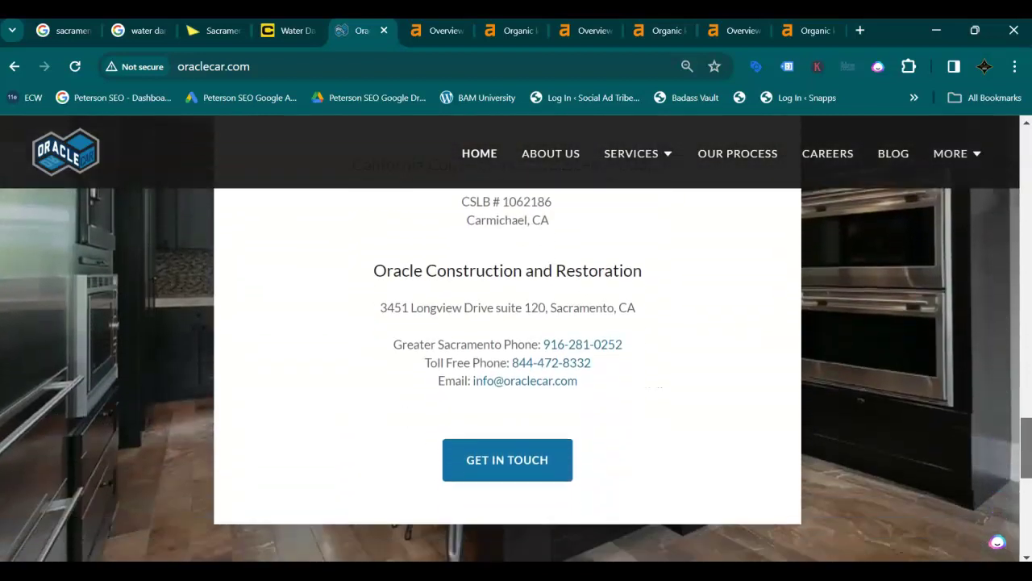
pyautogui.scroll(-4, 516, 363)
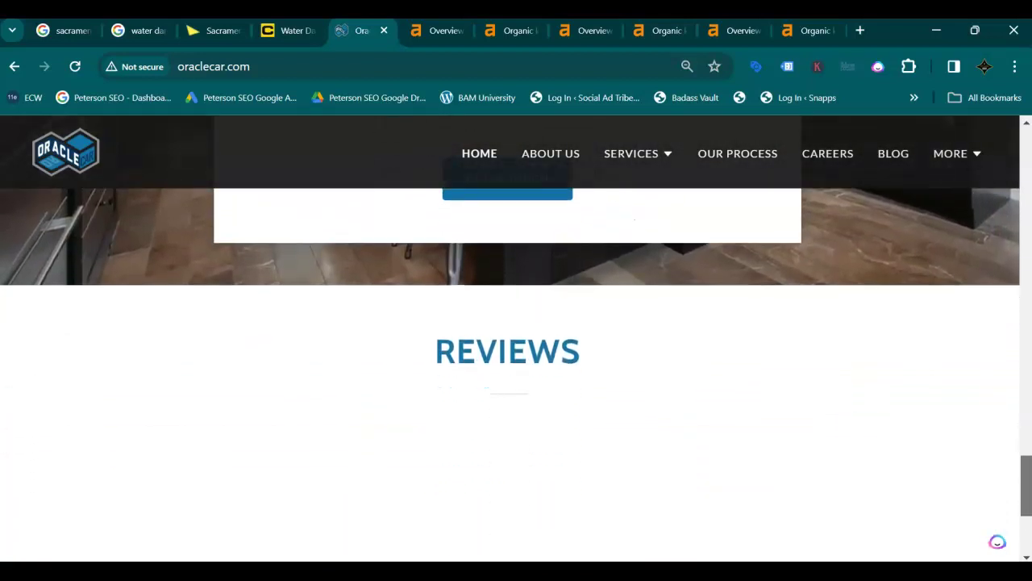
pyautogui.scroll(-1, 516, 363)
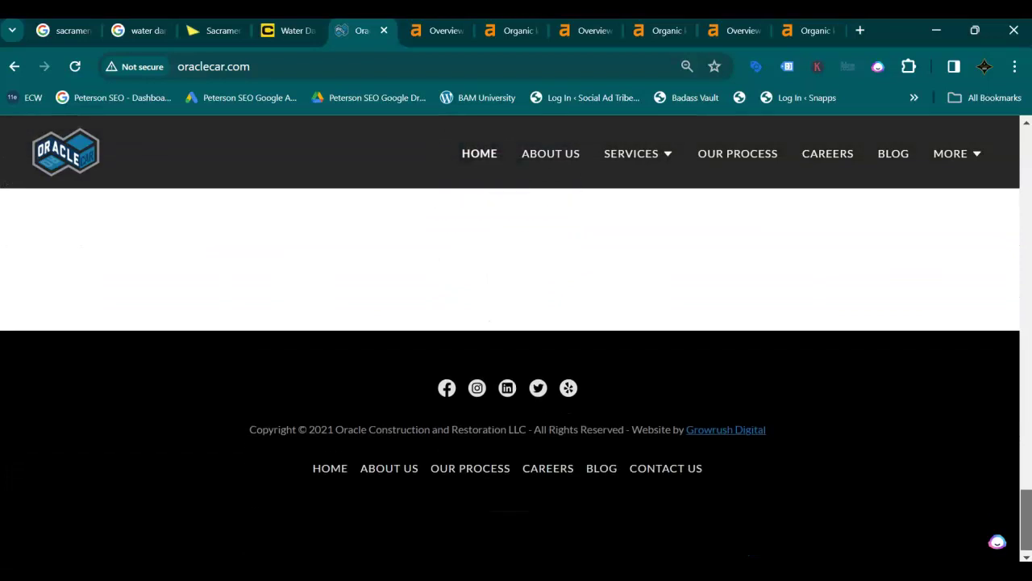
pyautogui.scroll(10, 1027, 419)
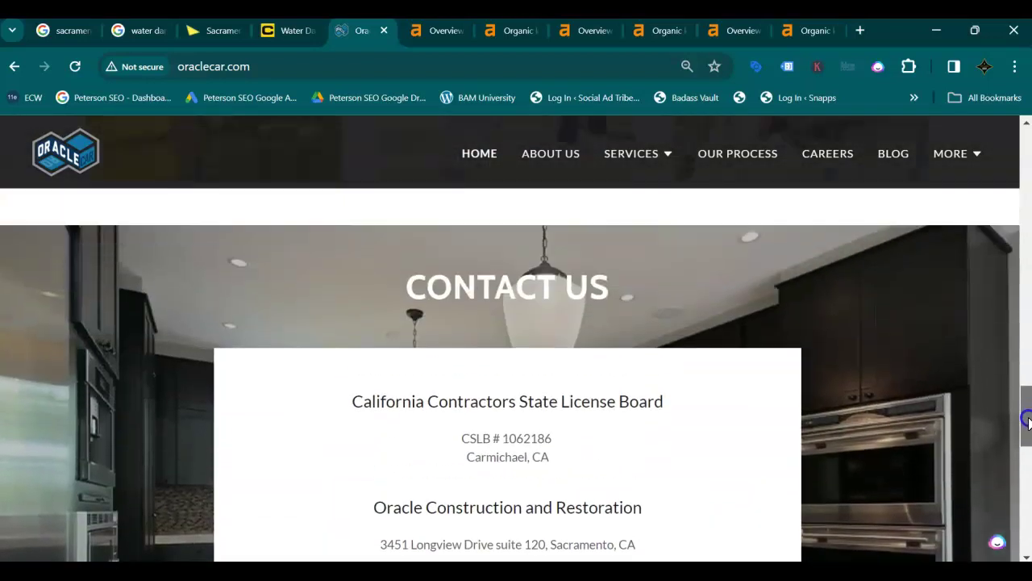
pyautogui.moveTo(1026, 420); pyautogui.dragTo(1022, 160)
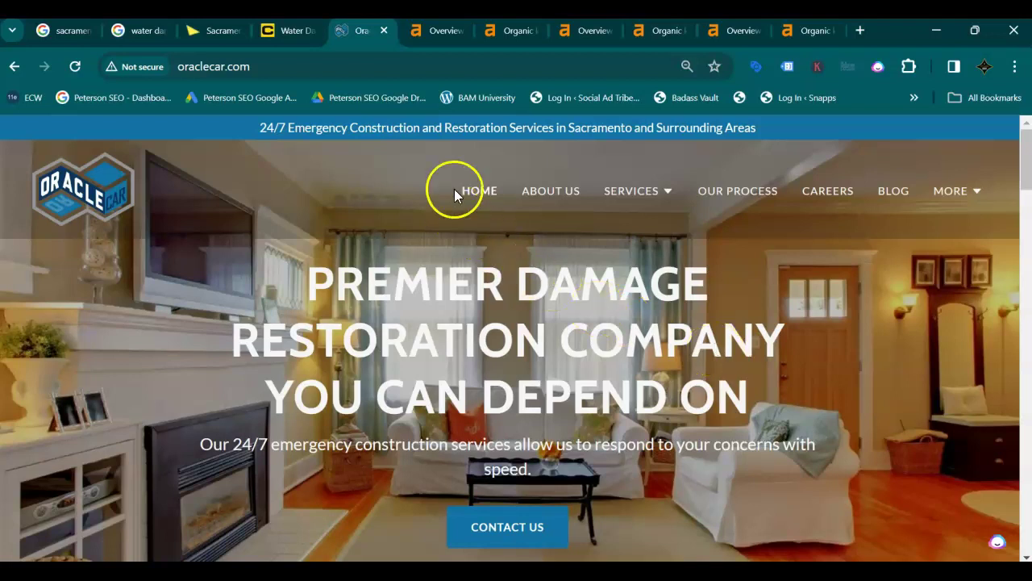
# Step: Examine the Ahrefs backlink profile, organic search metrics and performance chart for ServiceMaster's Sacramento page, including its organic keywords report
pyautogui.click(442, 35)
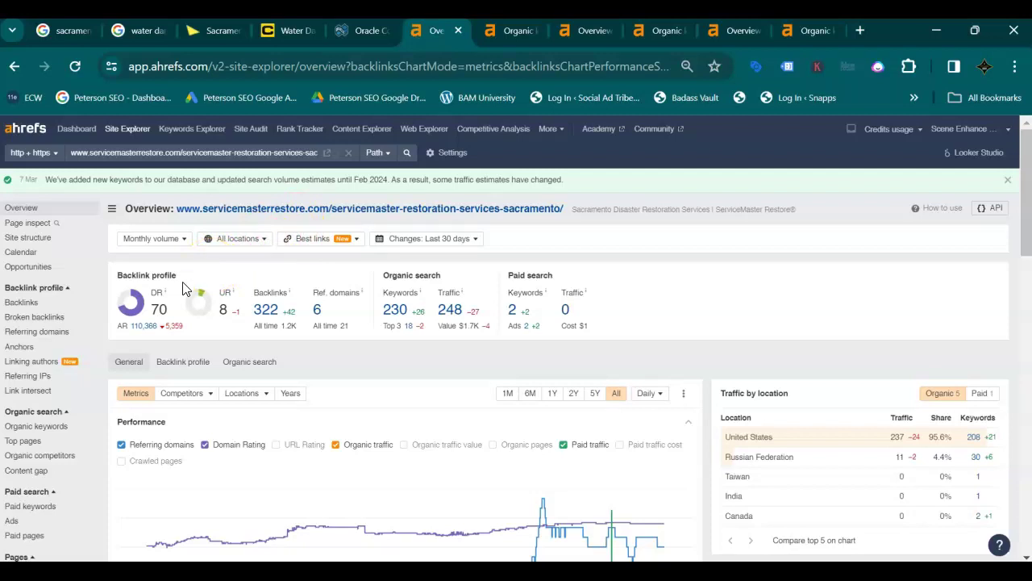
pyautogui.moveTo(232, 284)
pyautogui.scroll(-1, 295, 337)
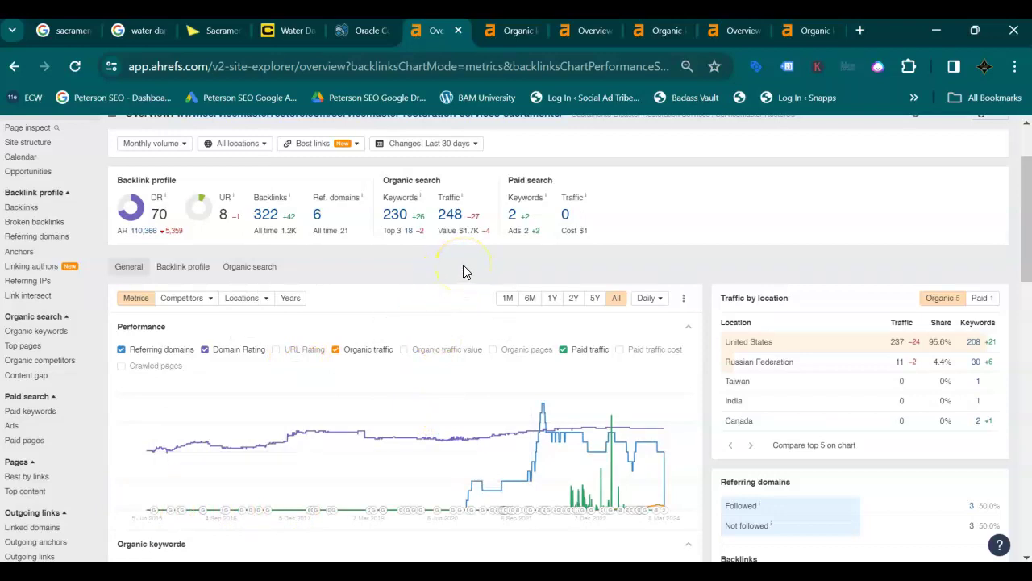
pyautogui.moveTo(610, 439)
pyautogui.scroll(2, 660, 247)
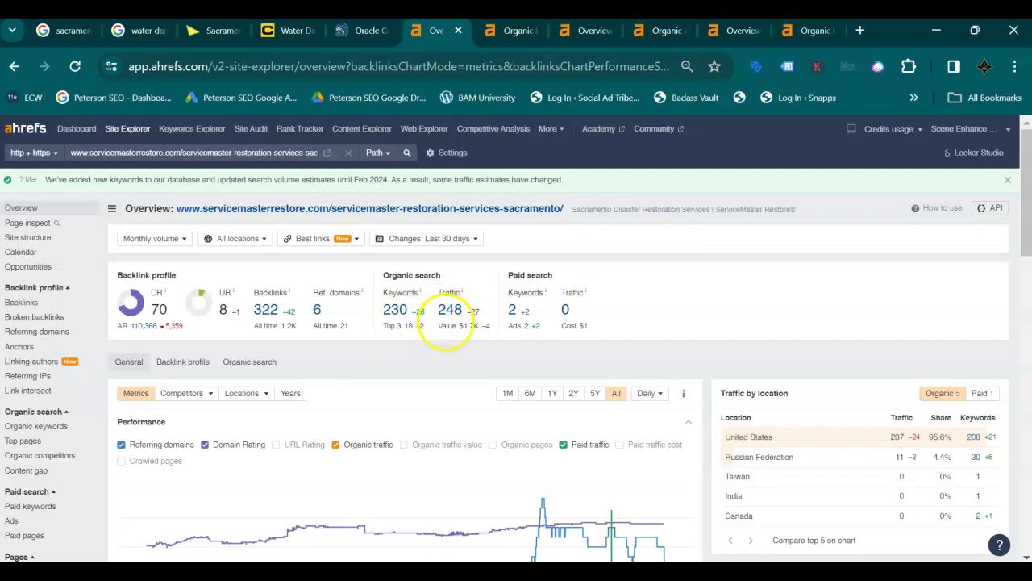
pyautogui.click(511, 33)
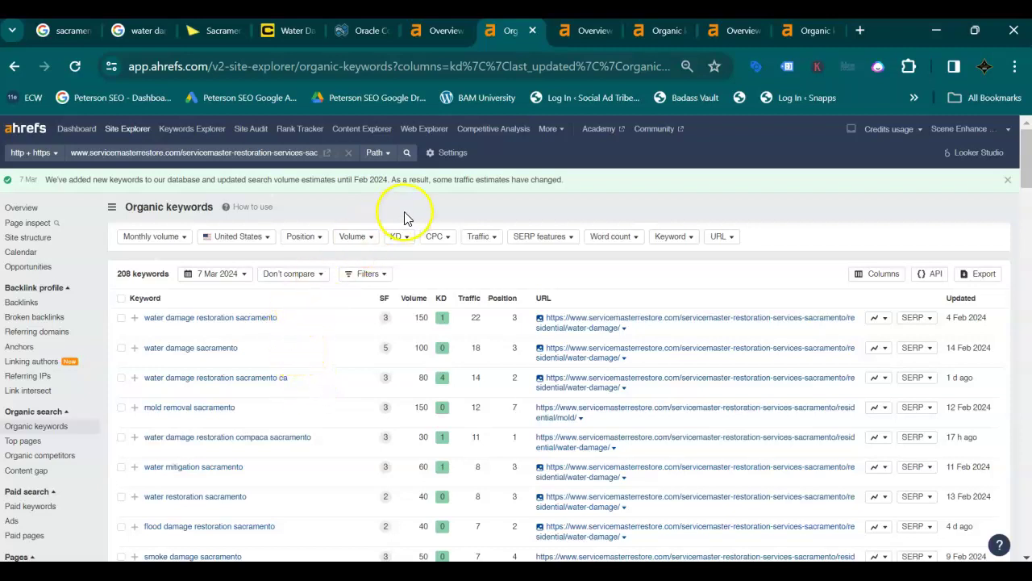
# Step: Examine the Ahrefs overview and organic keywords report for COIT's Sacramento water damage page
pyautogui.click(576, 31)
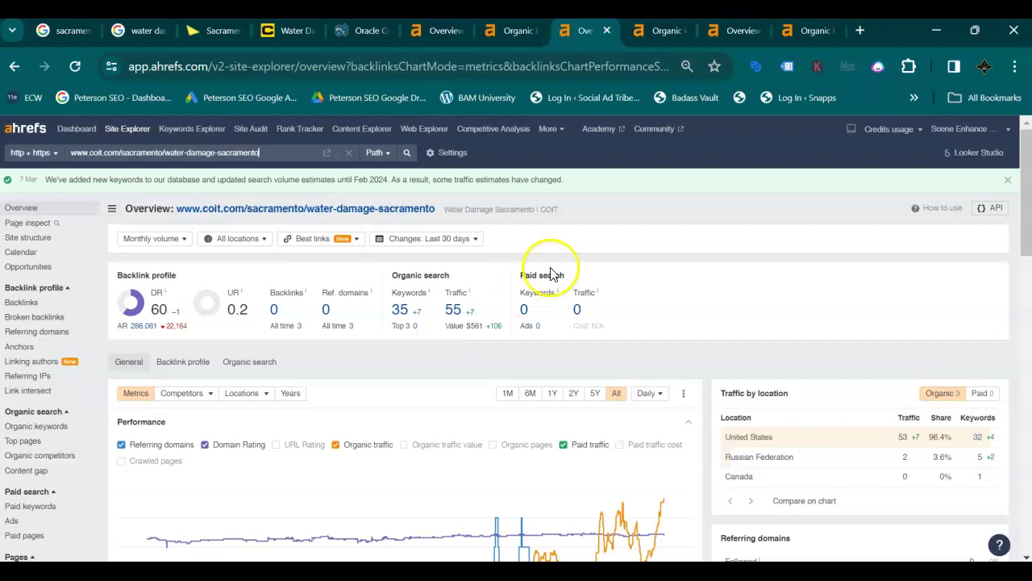
pyautogui.click(666, 32)
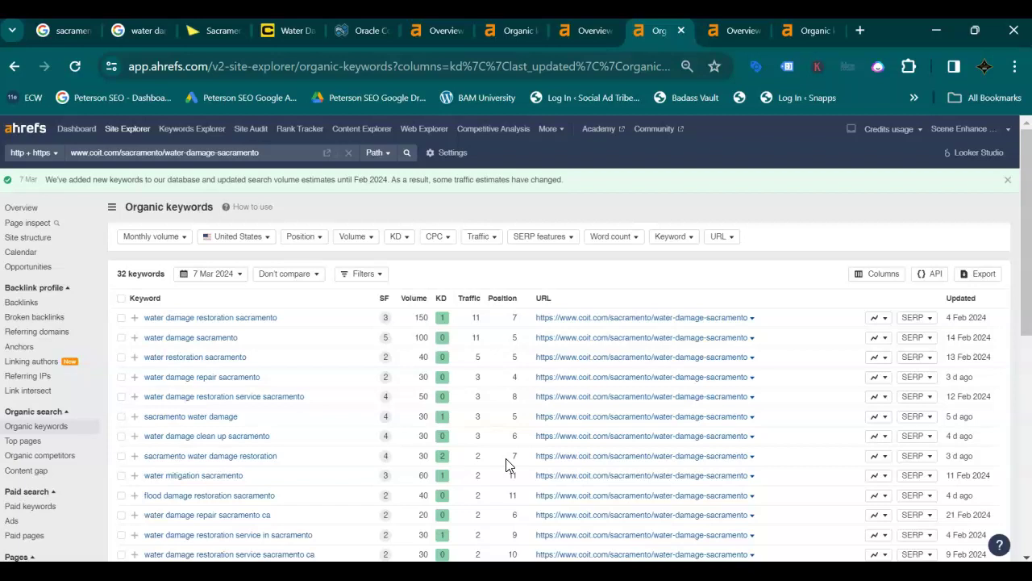
# Step: Examine the Ahrefs overview and organic keywords report for oraclecar.com, including the keywords' traffic and ranking positions
pyautogui.click(729, 34)
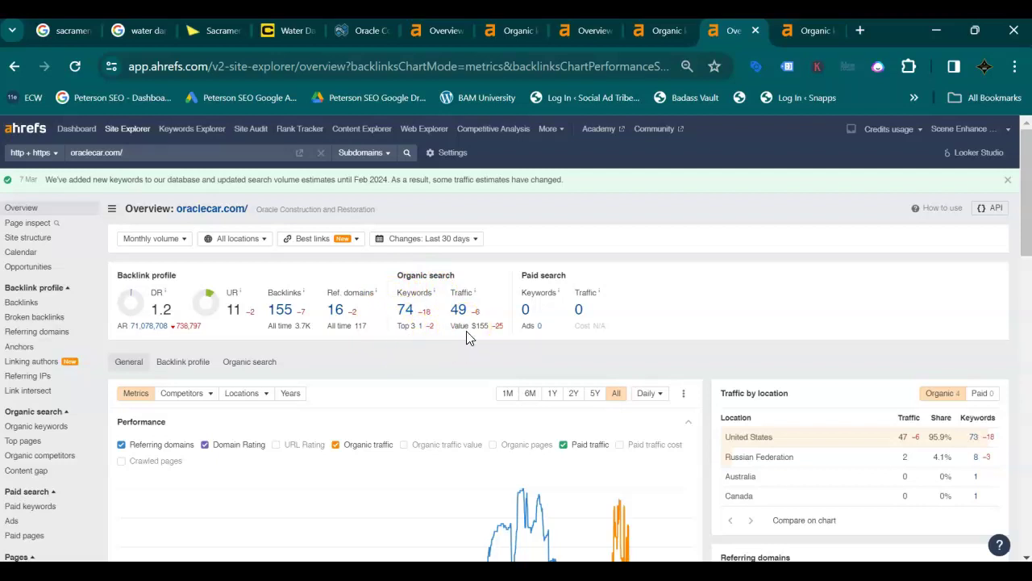
pyautogui.click(797, 33)
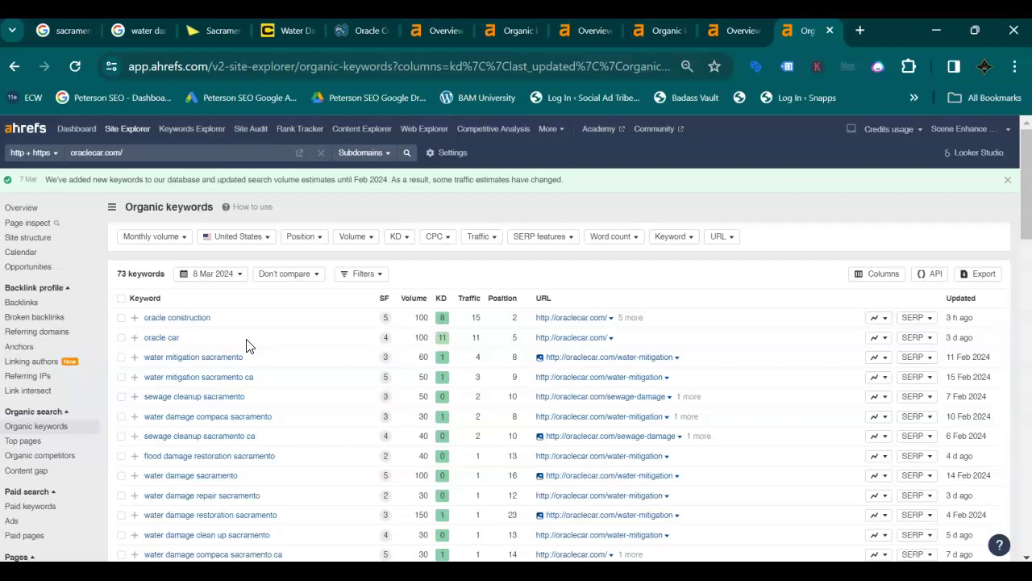
pyautogui.click(249, 394)
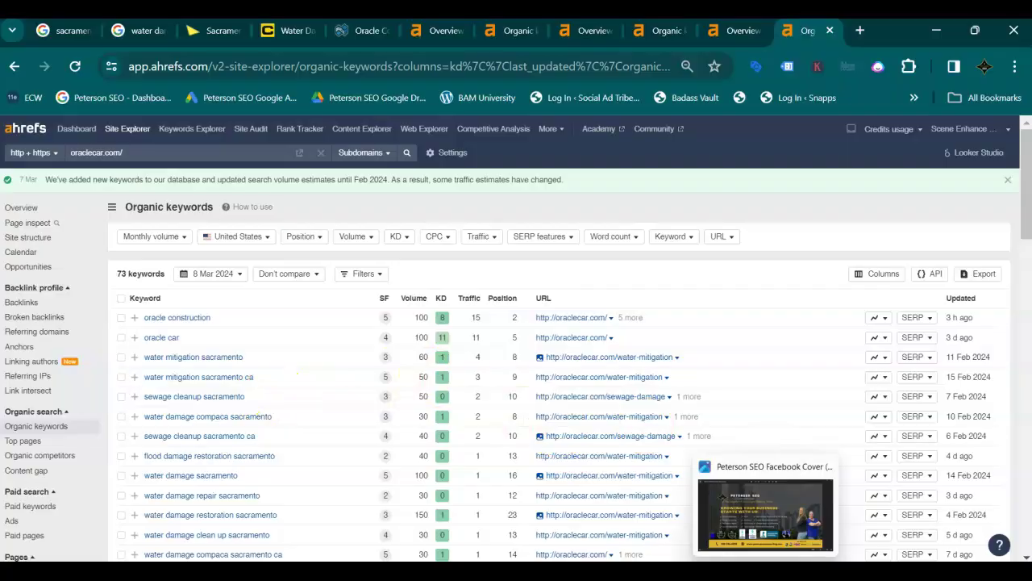
# Step: Switch to the image viewer showing the Peterson SEO Facebook Cover picture
pyautogui.click(762, 505)
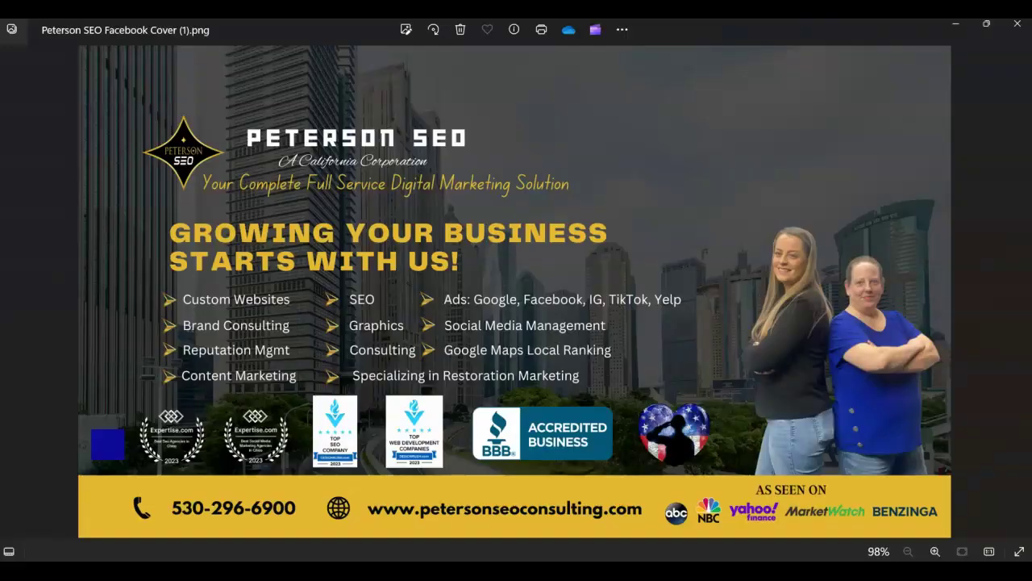